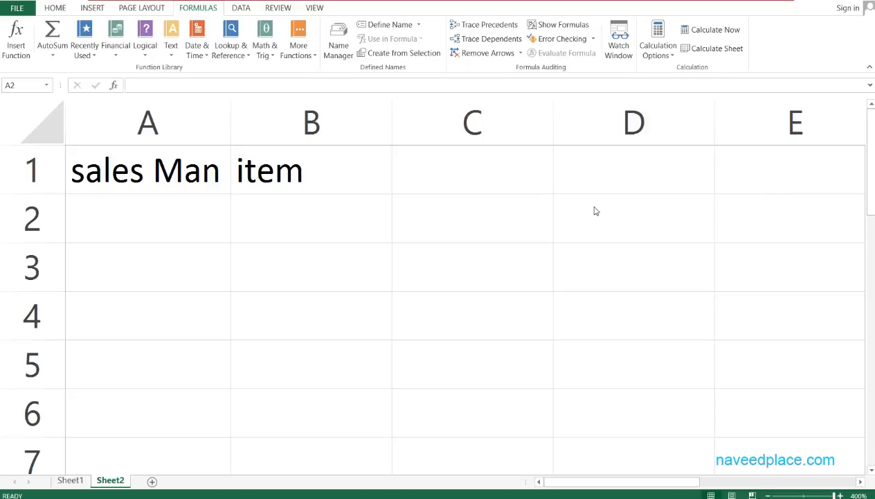
Capitalize the first letter of the header in cell A1 so that it reads "Sales Man".
scroll(436, 245, down, 2)
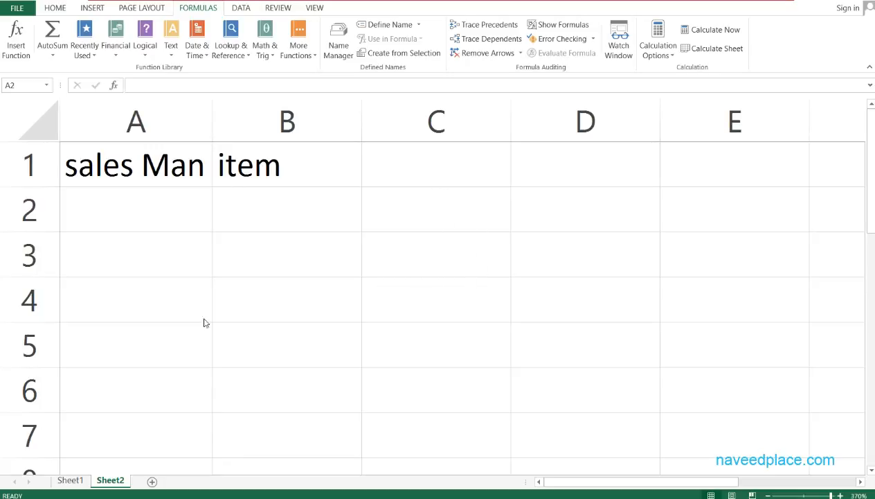
double_click(69, 171)
key(BackSpace)
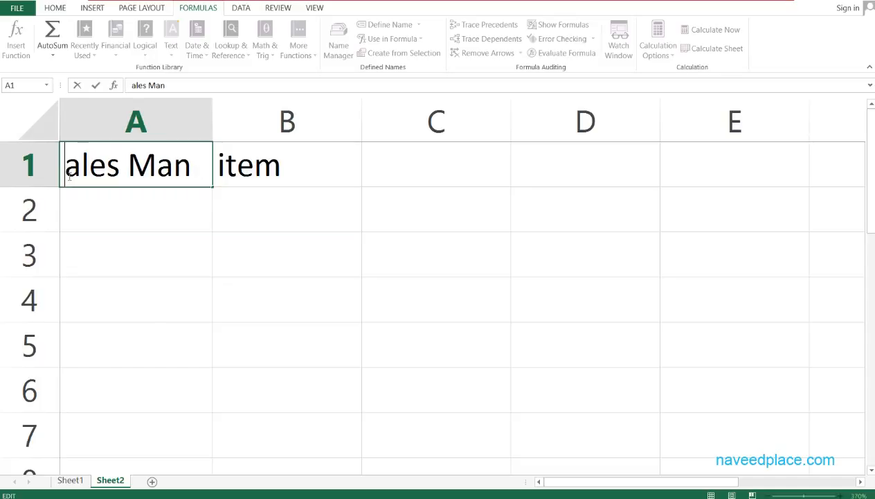
text(S)
key(Return)
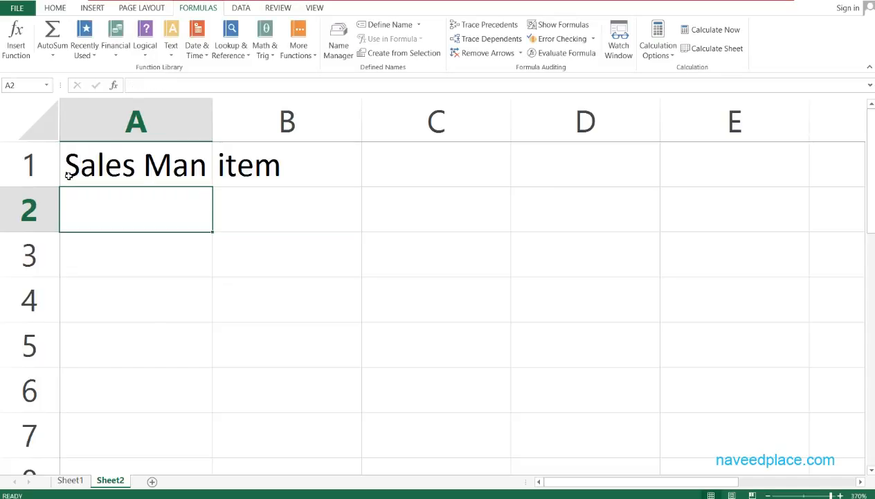
Enter the first salesman's name in A2 and the item Soap in B2.
key(Right)
key(Left)
text(M)
key(BackSpace)
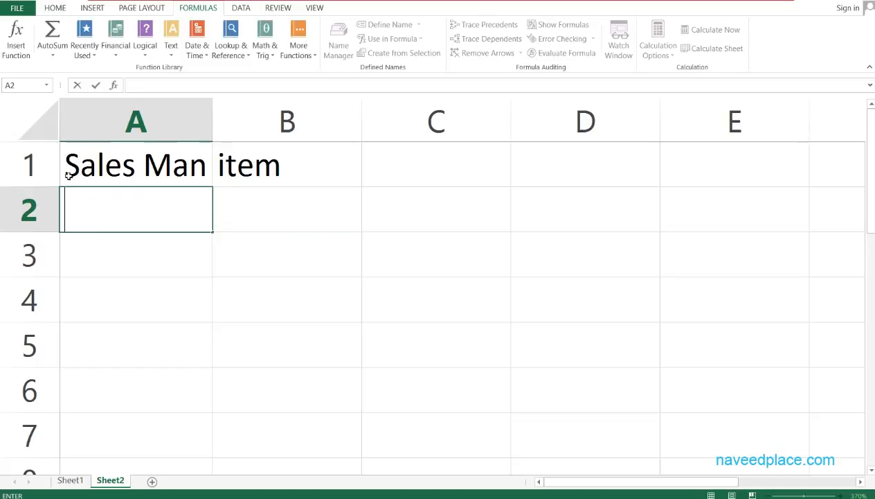
text(Naveed)
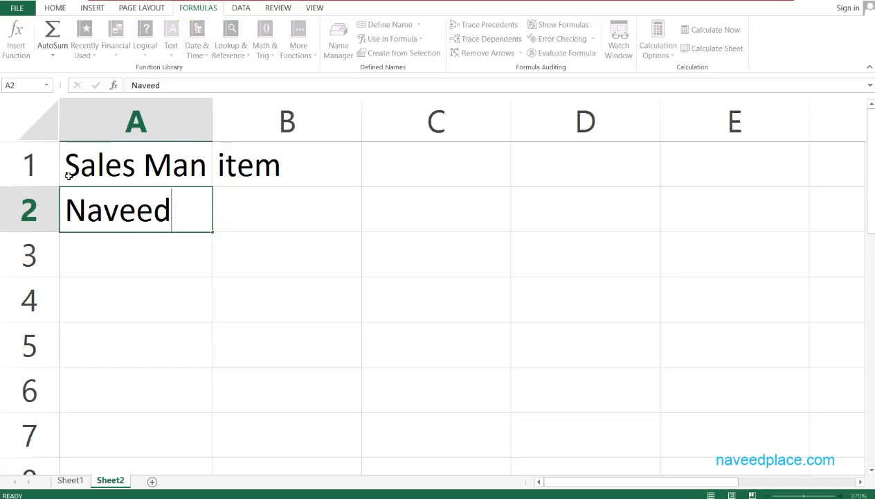
key(Right)
key(Down)
key(Up)
text(s)
key(BackSpace)
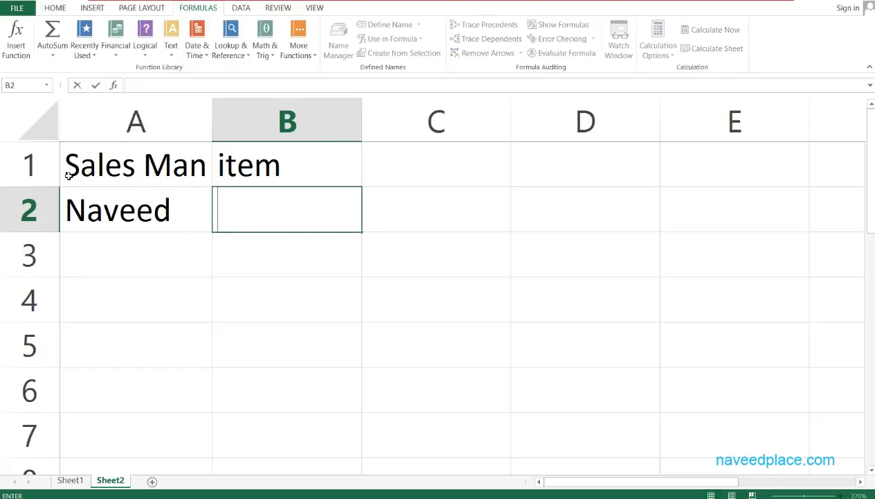
text(Soap)
key(Return)
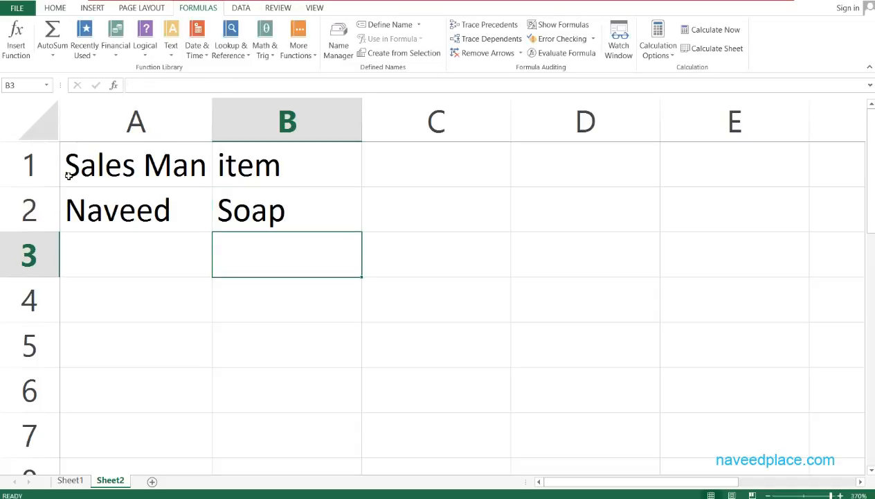
Enter the second salesman's name in cell A3, below the first salesman.
key(Left)
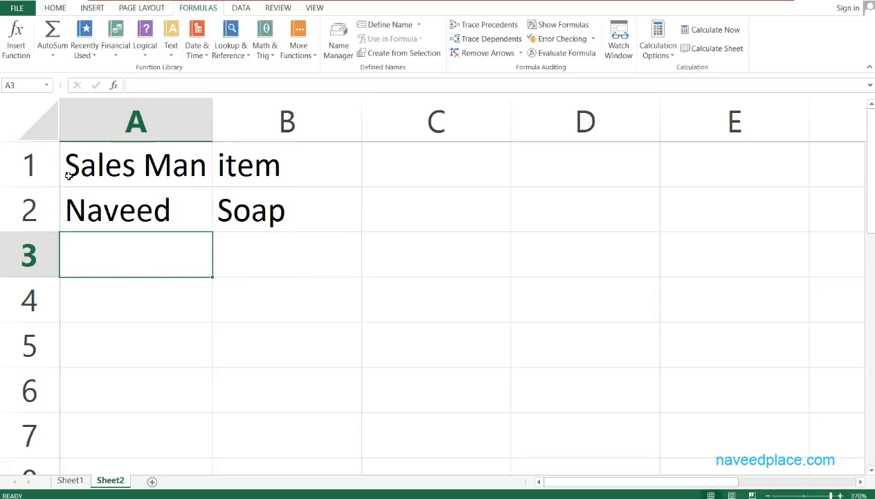
text(La)
key(Escape)
text(K)
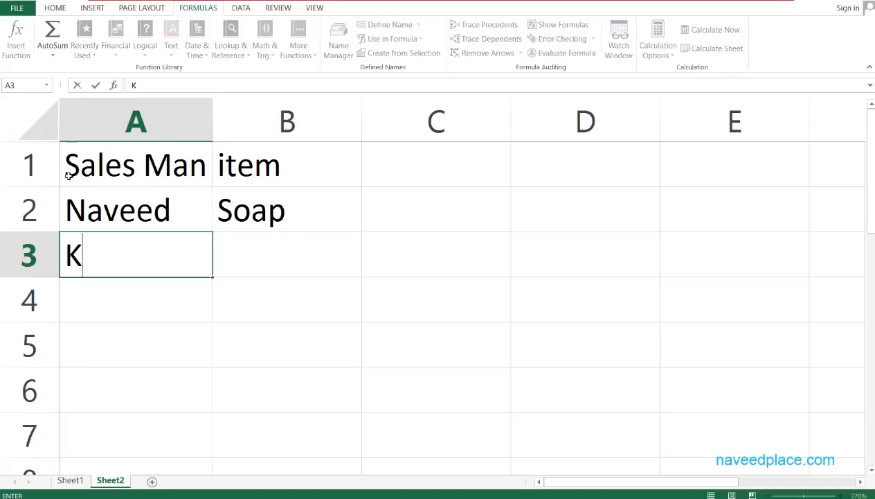
text(a,ram)
key(BackSpace)
key(BackSpace)
key(BackSpace)
key(BackSpace)
text(m,)
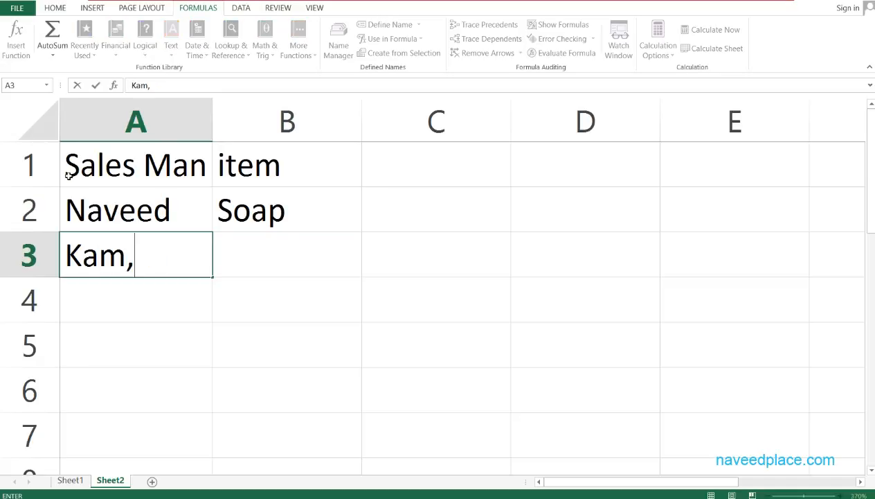
text(r)
key(BackSpace)
key(BackSpace)
text(ran)
key(Tab)
Enter Shampoo as the second salesman's item in cell B3.
key(Up)
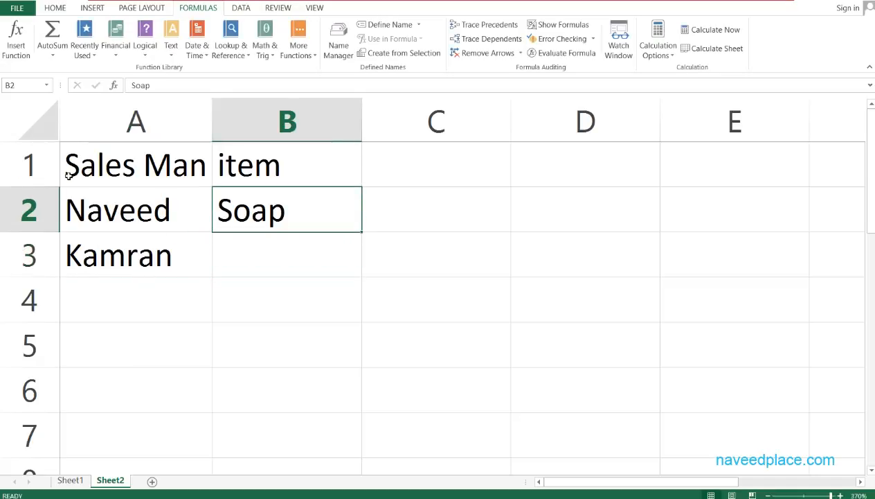
key(Down)
text(Sj)
key(BackSpace)
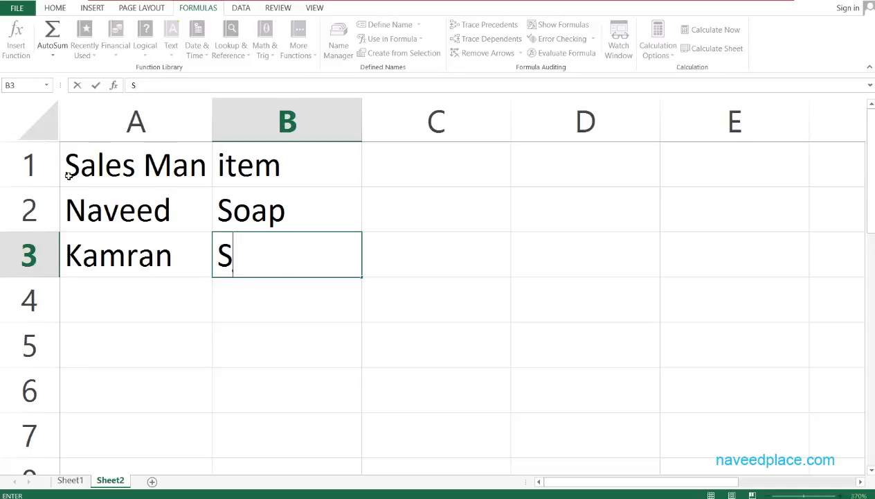
text(ha,)
key(BackSpace)
text(,)
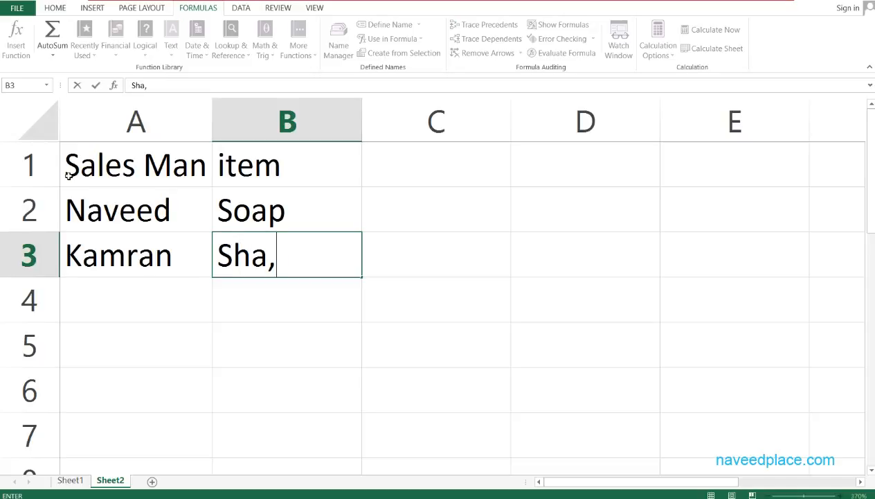
key(BackSpace)
text(mpoo)
key(Return)
Fill row 4 with the first salesman's name again in A4 and Soap in B4.
key(Left)
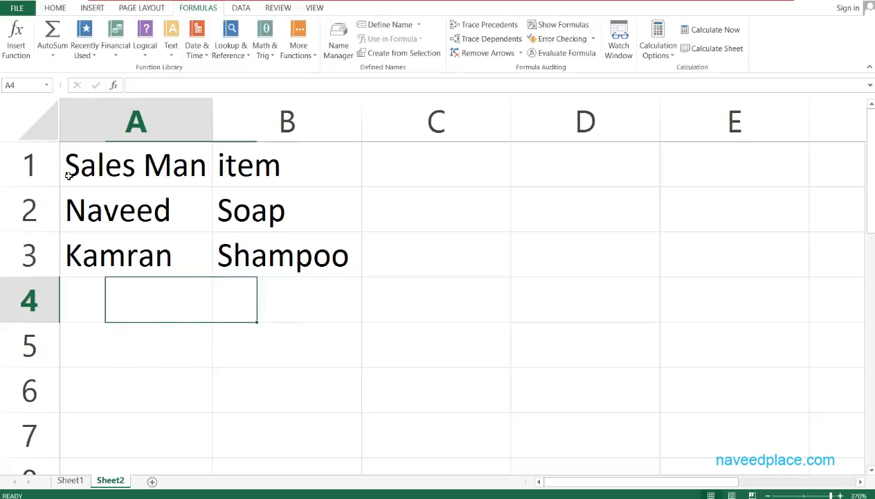
text(Naveed)
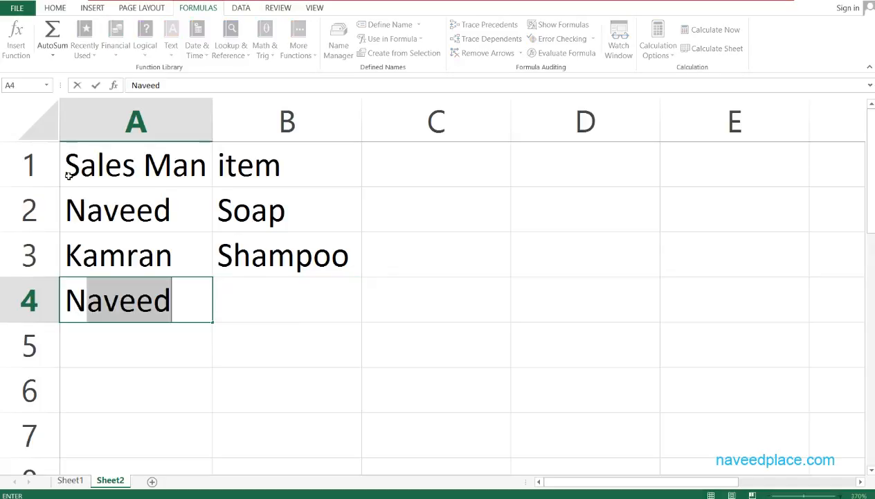
key(Return)
key(Right)
key(Up)
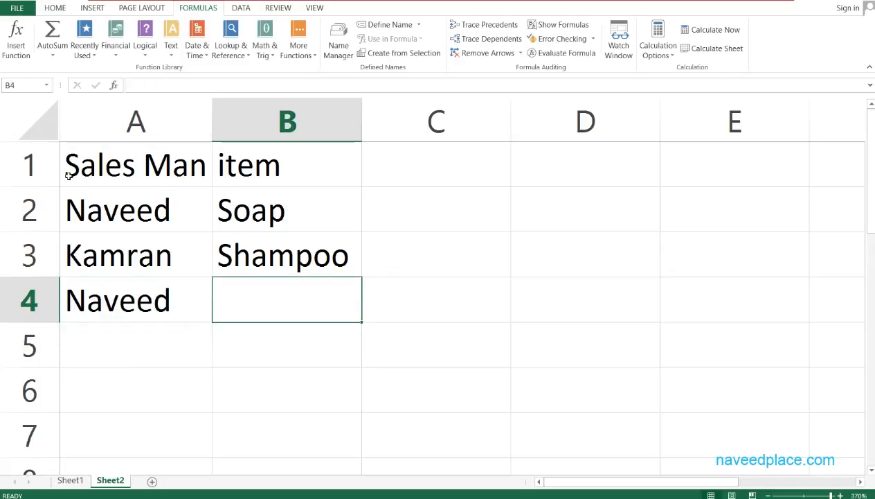
text(Soap)
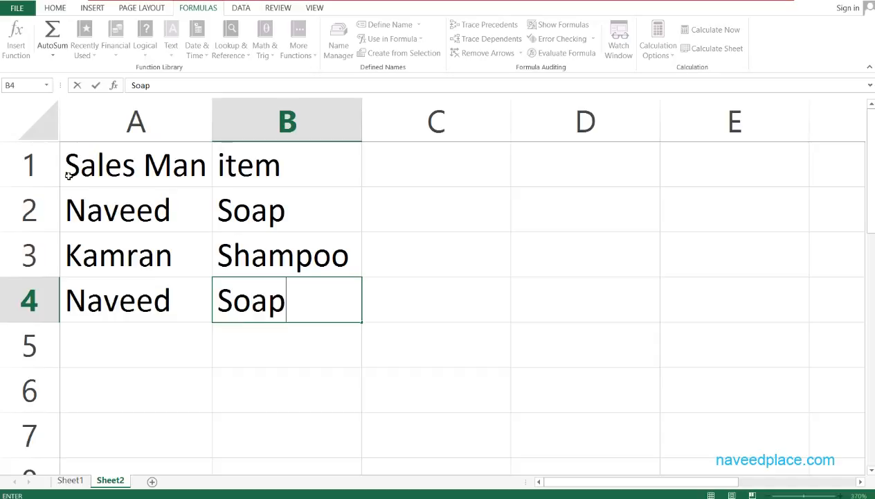
key(Return)
Fill row 5 with the second salesman's name again in A5 and Shampoo in B5.
key(Left)
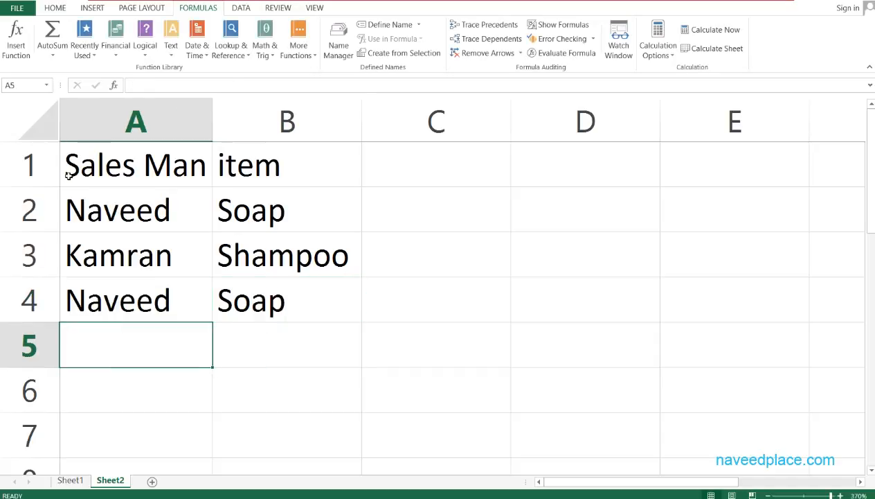
text(k)
key(Return)
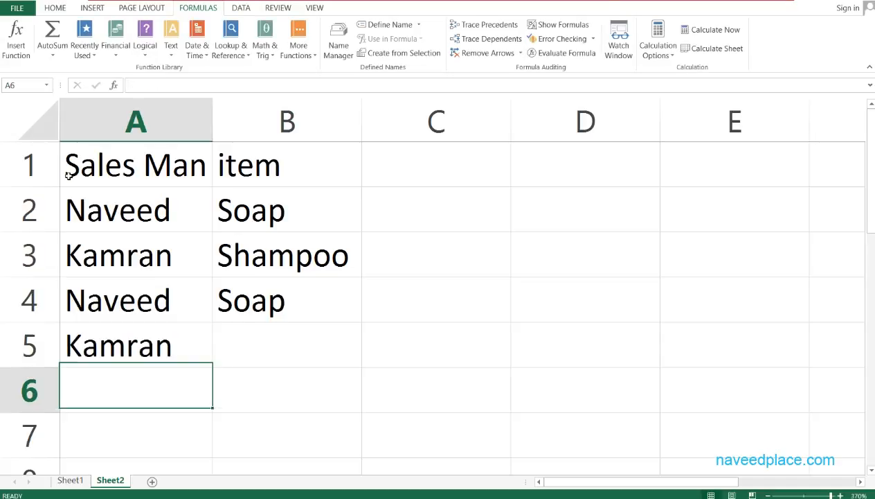
key(Right)
key(Up)
text(S)
key(Escape)
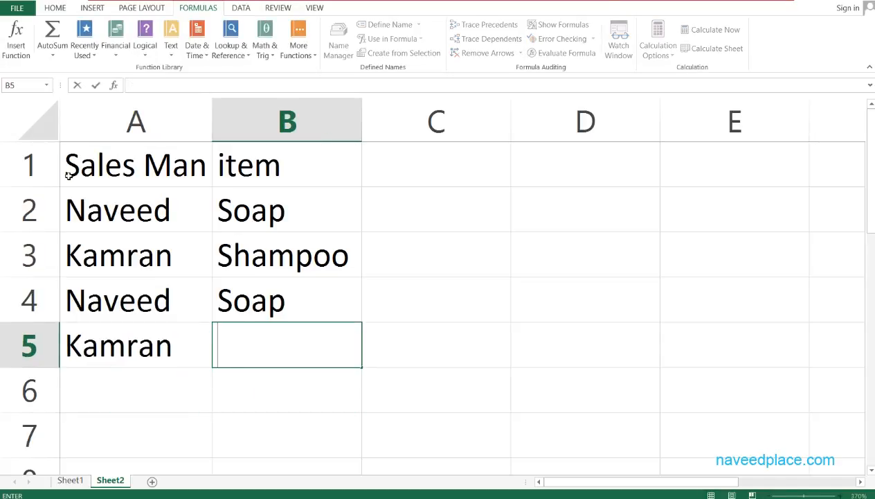
text(Sha)
key(Return)
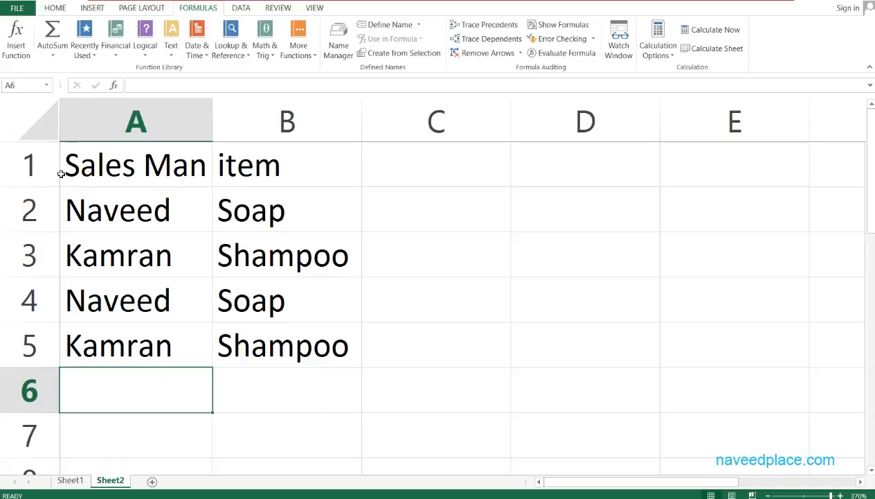
Examine the repeated salesman and item entries in rows 2 to 5 of the table.
click(159, 212)
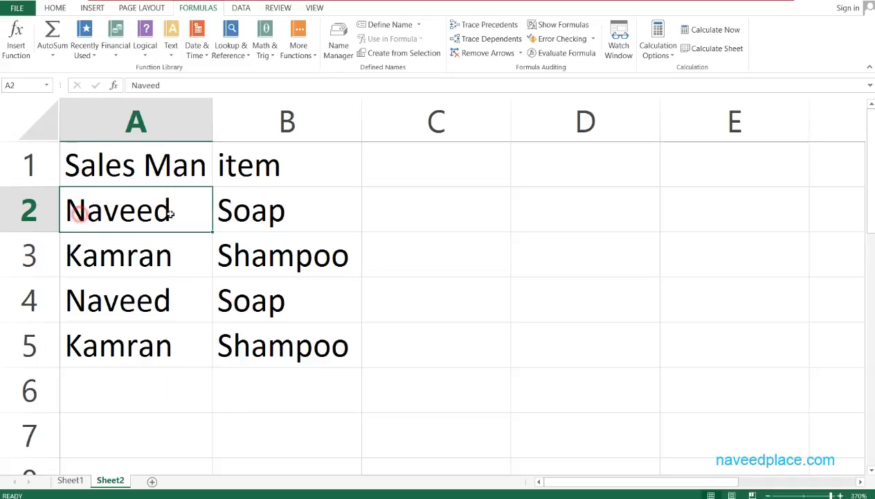
click(254, 211)
click(228, 257)
drag(90, 218, 289, 215)
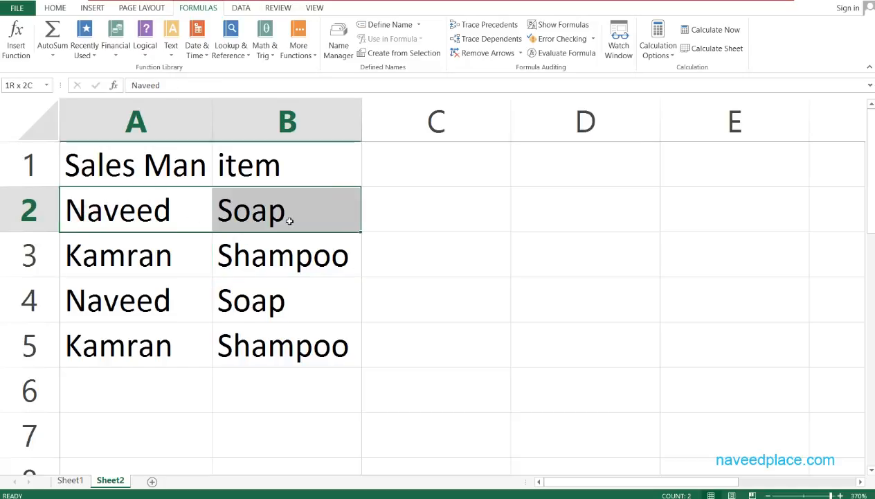
click(254, 292)
click(134, 222)
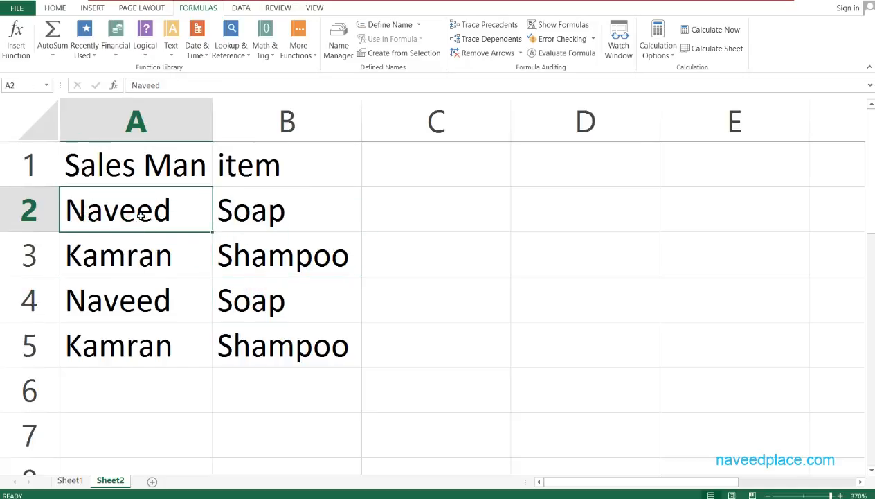
click(123, 338)
click(127, 251)
click(145, 336)
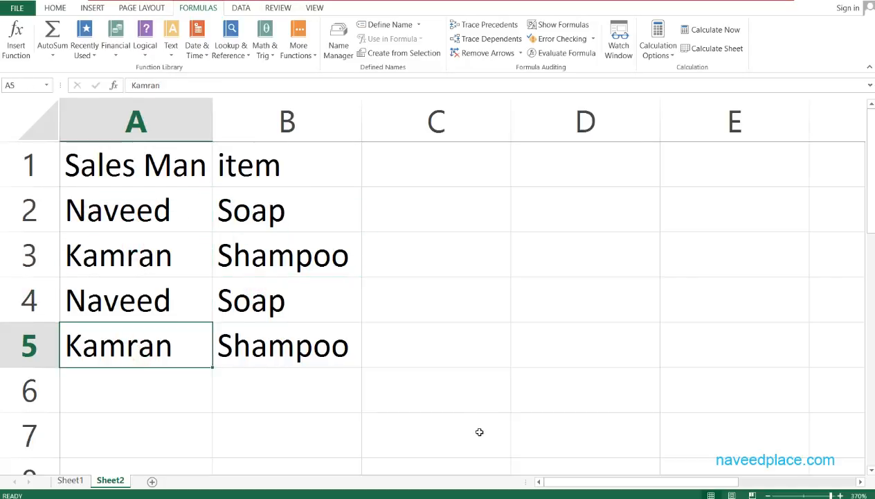
Apply outside borders to cell B7 to mark it as the criteria cell.
click(342, 432)
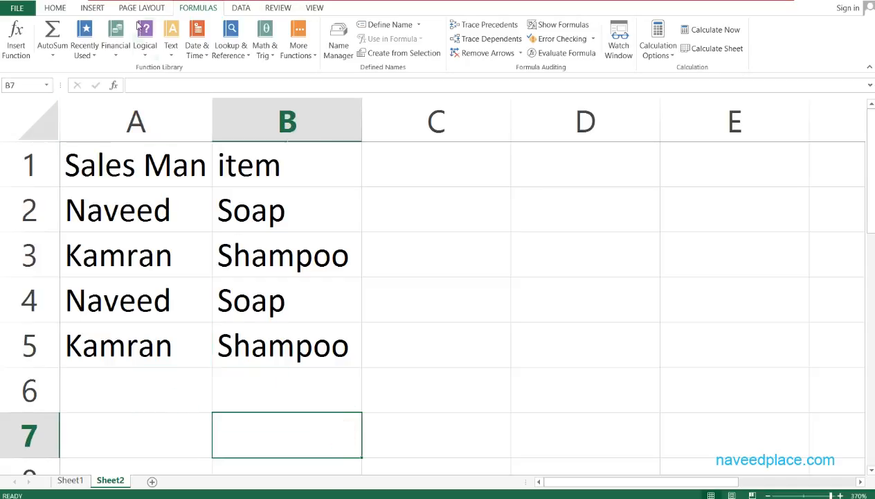
click(55, 8)
click(162, 48)
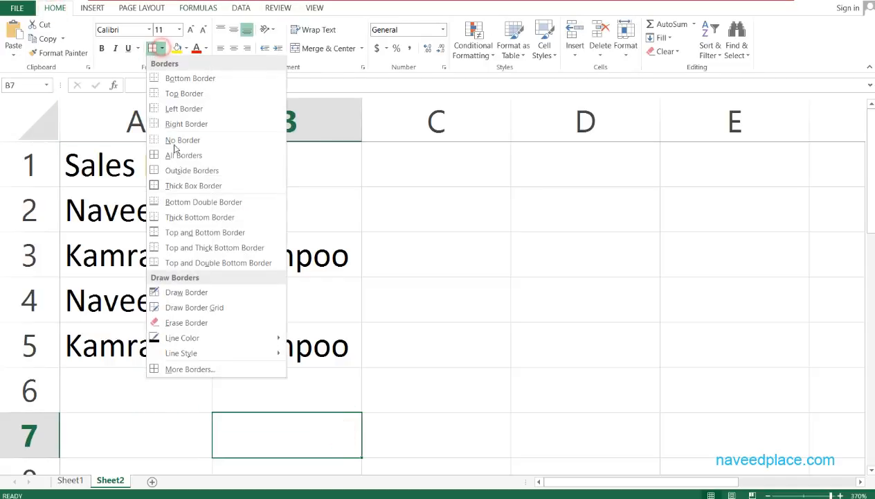
click(175, 167)
click(488, 448)
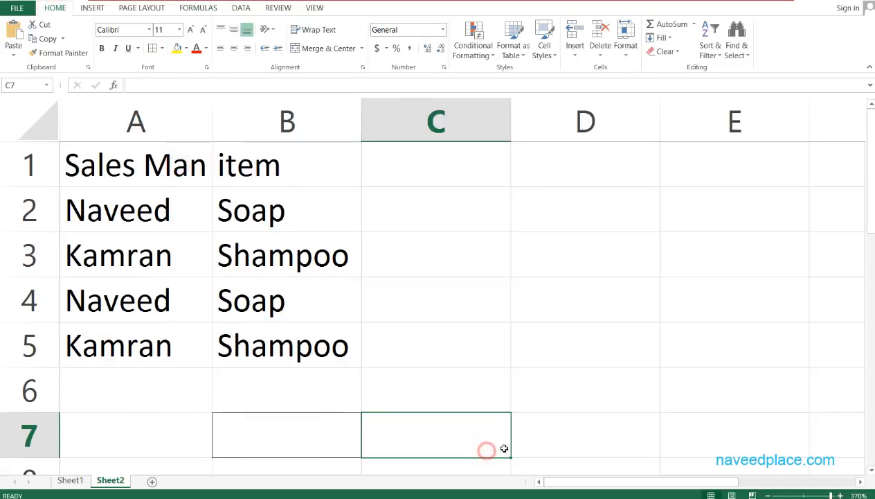
Enter a COUNTIF formula in D7 that uses A2:A5 as the range and B7 as the criteria.
click(576, 443)
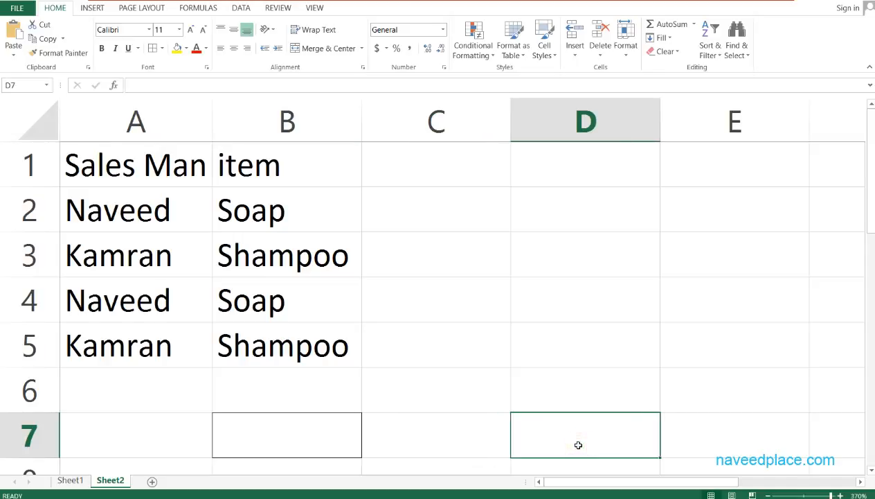
text(=coun)
key(Down)
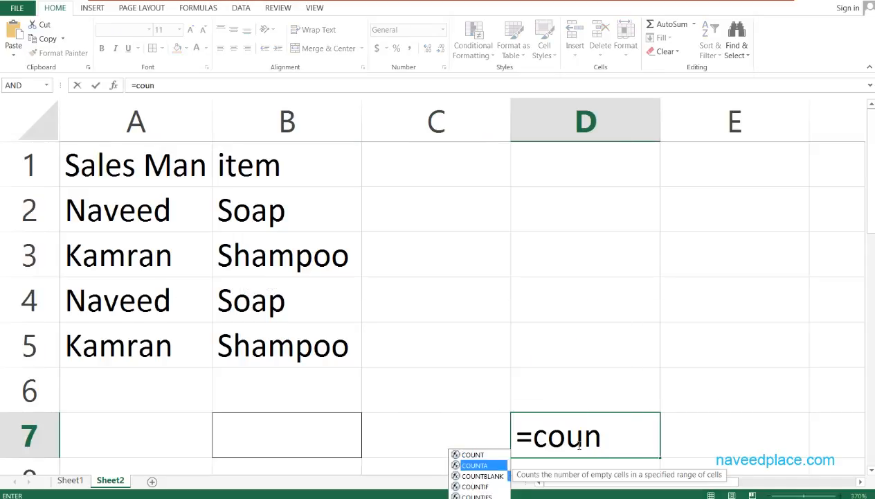
key(Down)
key(Down)
key(Tab)
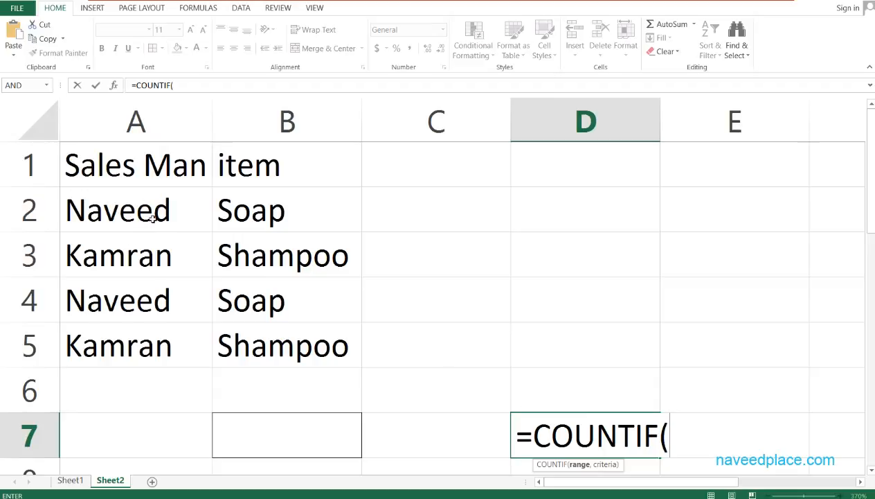
drag(155, 207, 163, 348)
text(m)
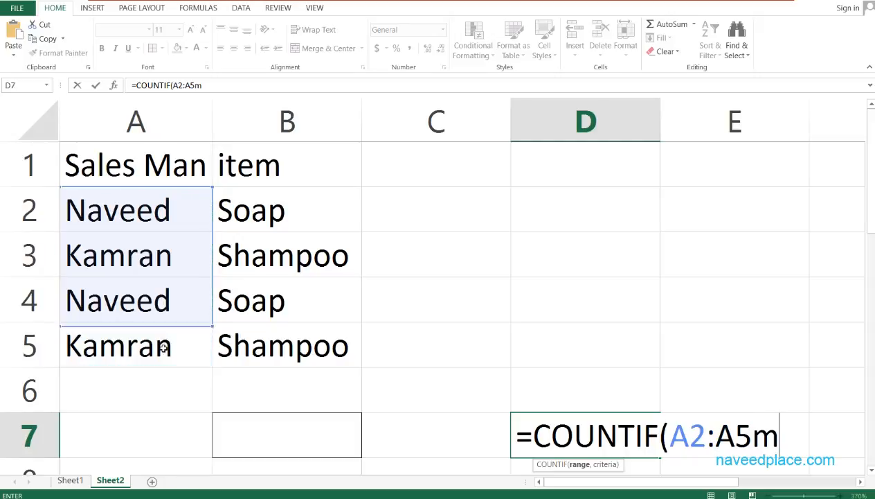
key(BackSpace)
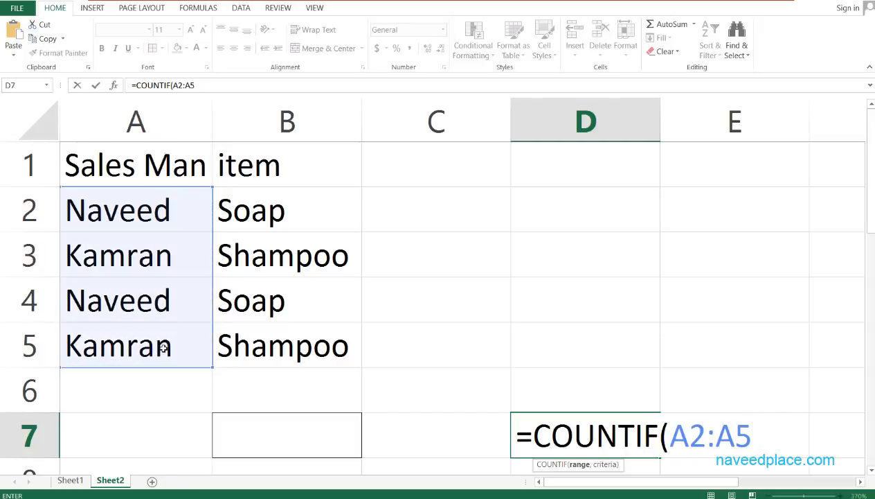
text(,)
click(315, 435)
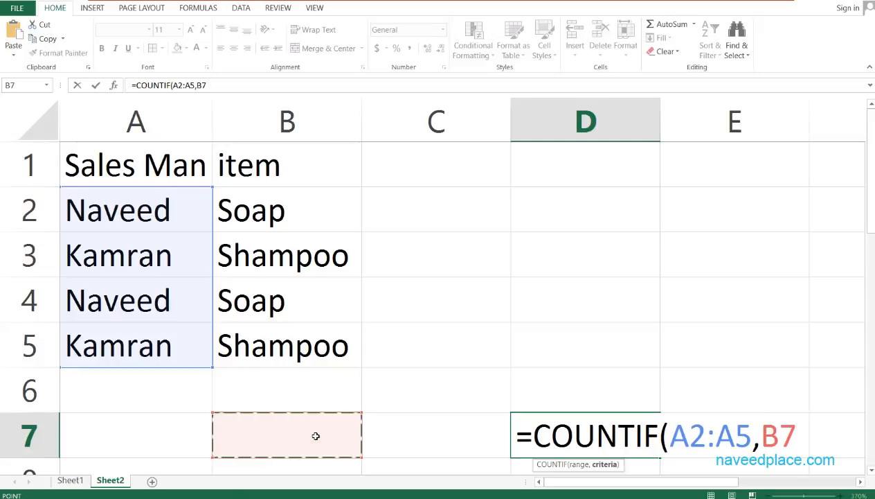
key(Return)
key(Up)
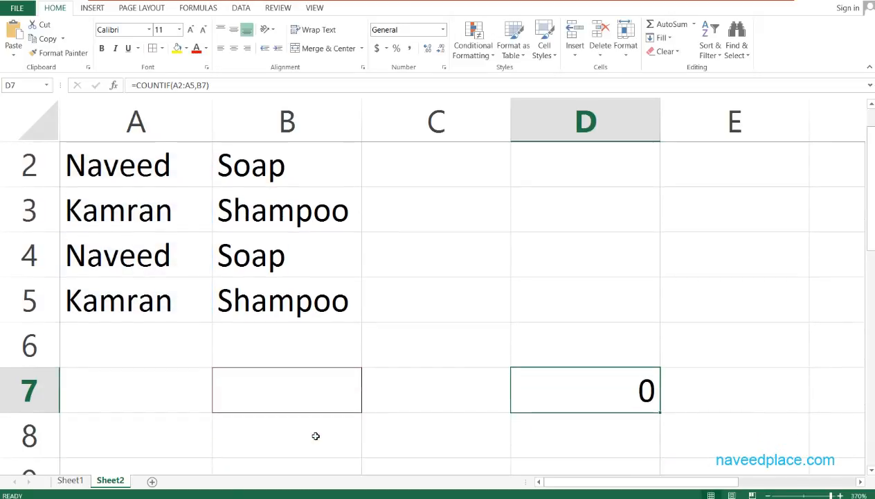
Enter the first salesman's name in B7 as the criteria for the COUNTIF formula.
key(Left)
key(Left)
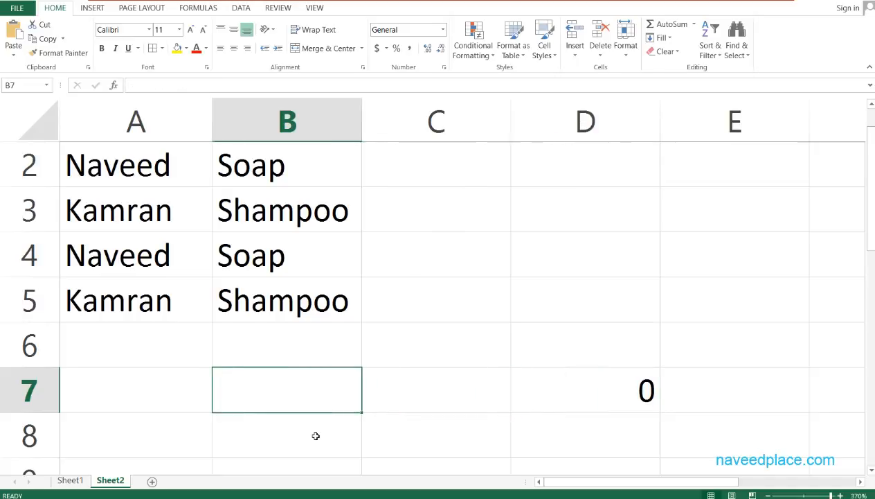
text(Nab)
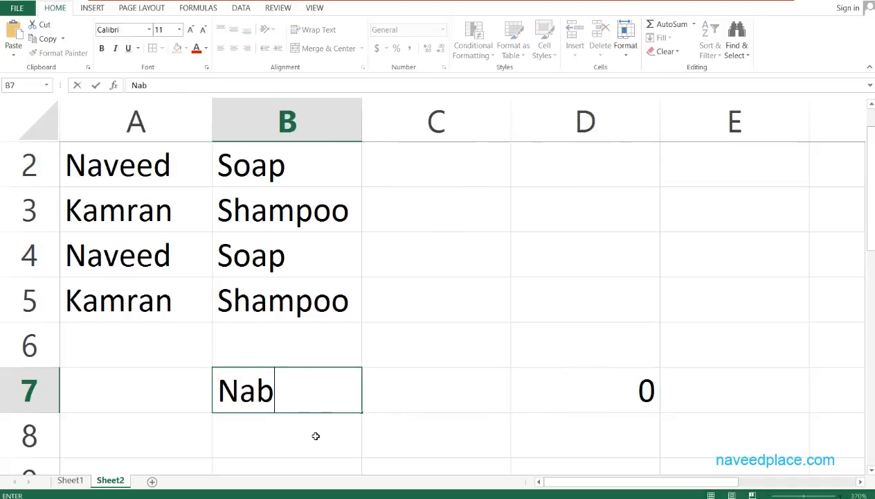
key(BackSpace)
text(veed)
key(Return)
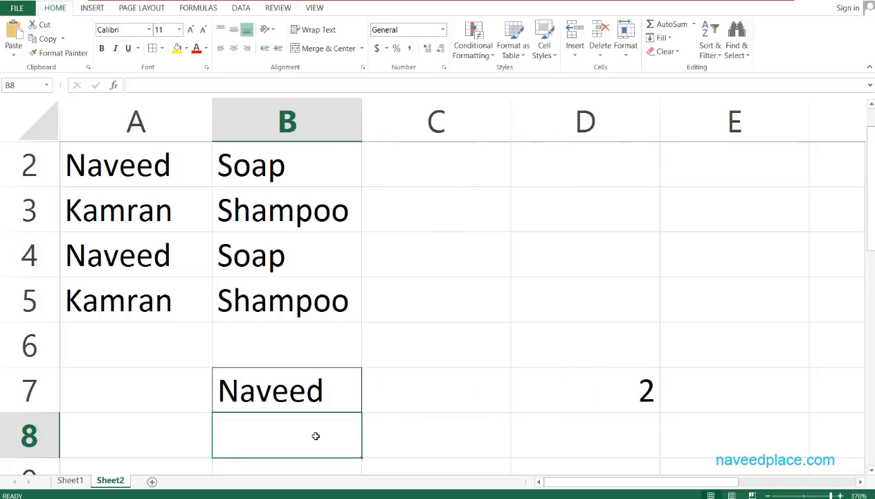
Compare the COUNTIF result in D7 with the salesman names listed in A2:A5.
key(Right)
key(Right)
key(Up)
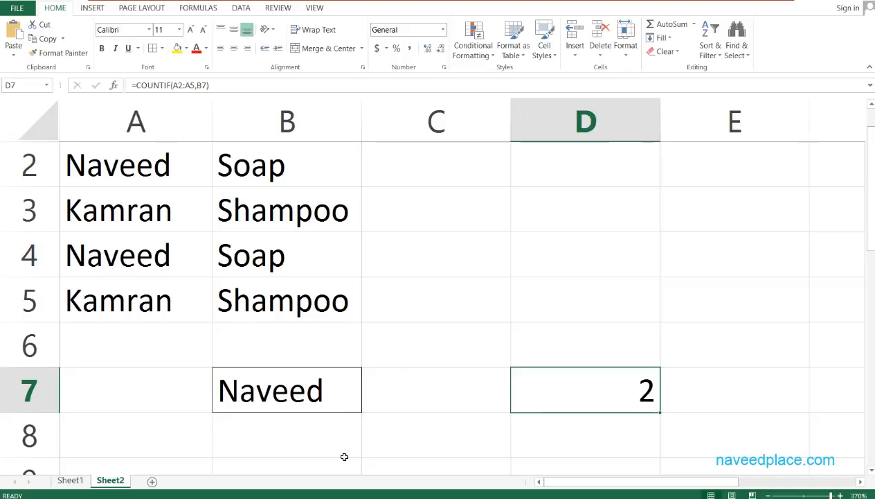
scroll(326, 415, up, 1)
ctrl+scroll(228, 272, down, 3)
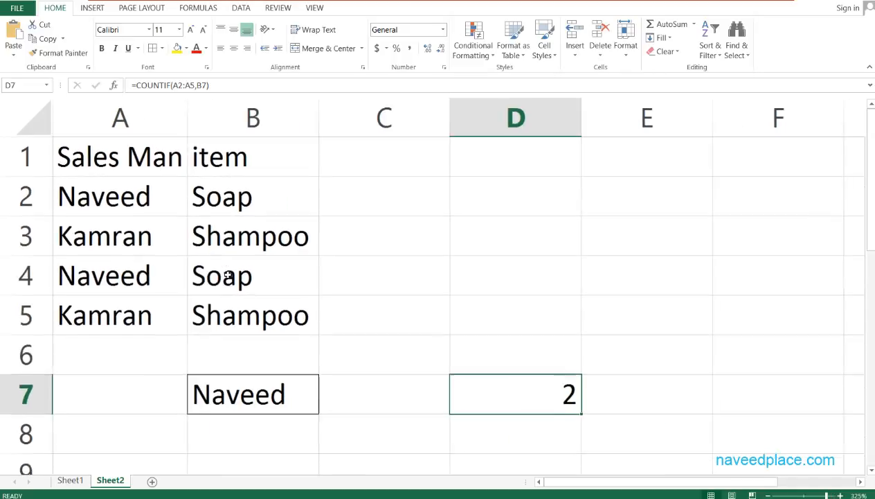
click(111, 198)
click(118, 289)
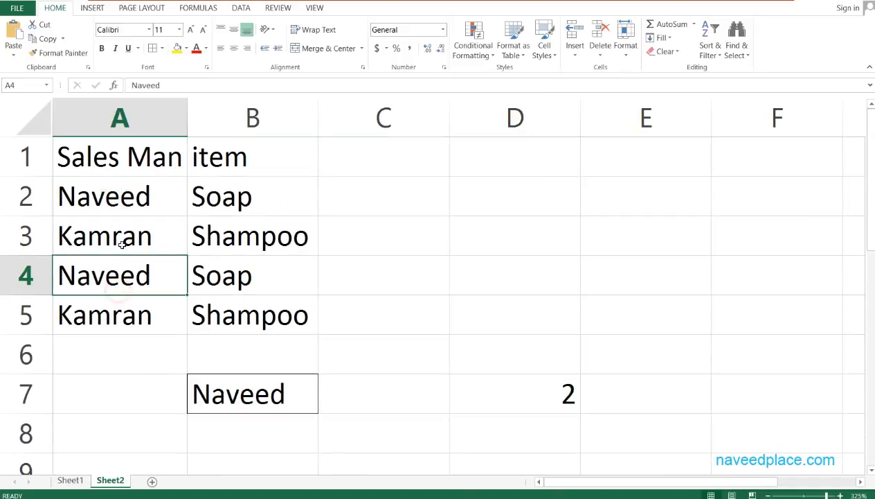
click(455, 371)
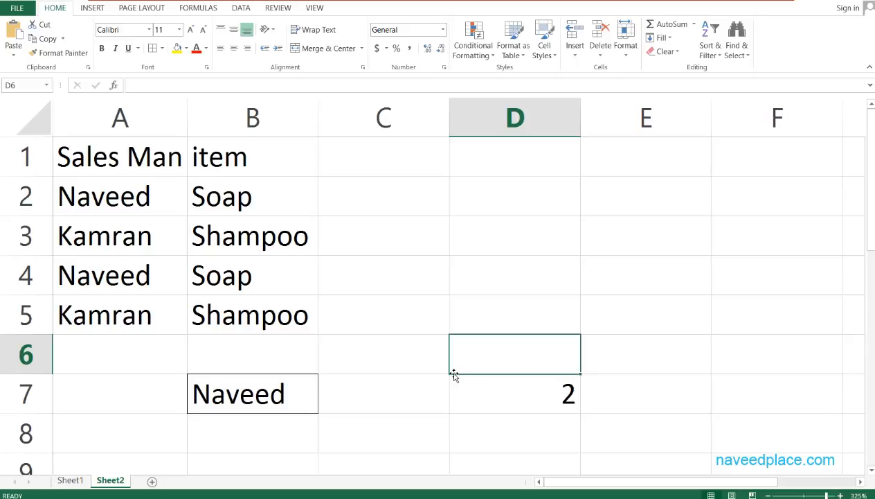
click(148, 191)
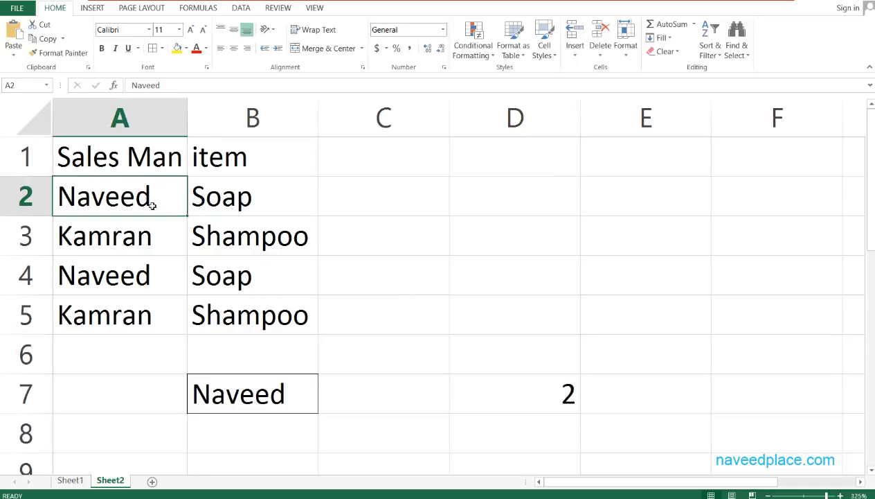
click(149, 231)
click(151, 206)
click(116, 319)
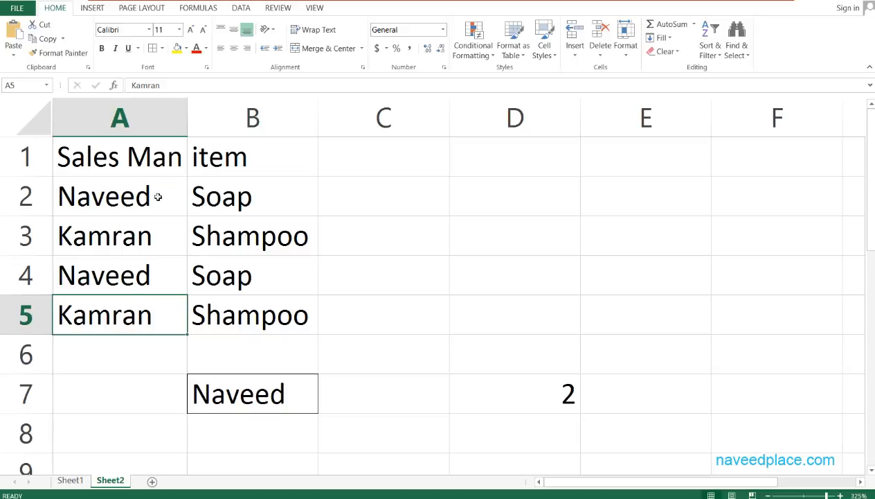
click(126, 211)
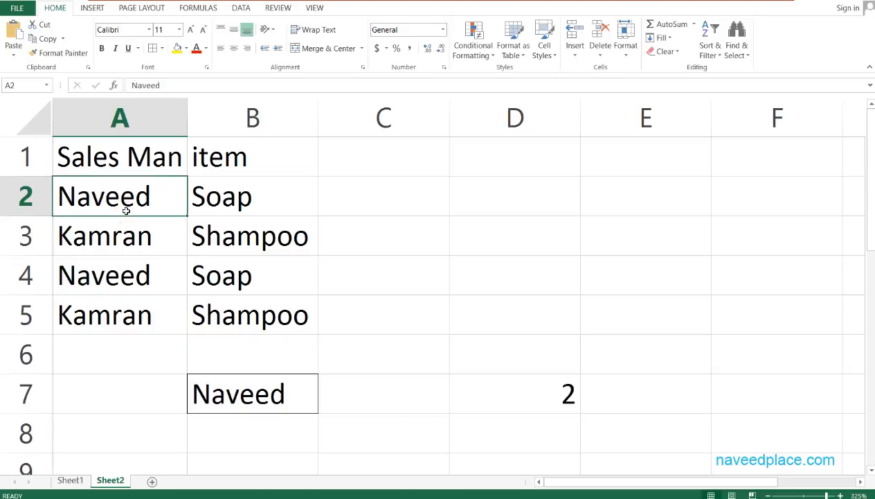
click(126, 286)
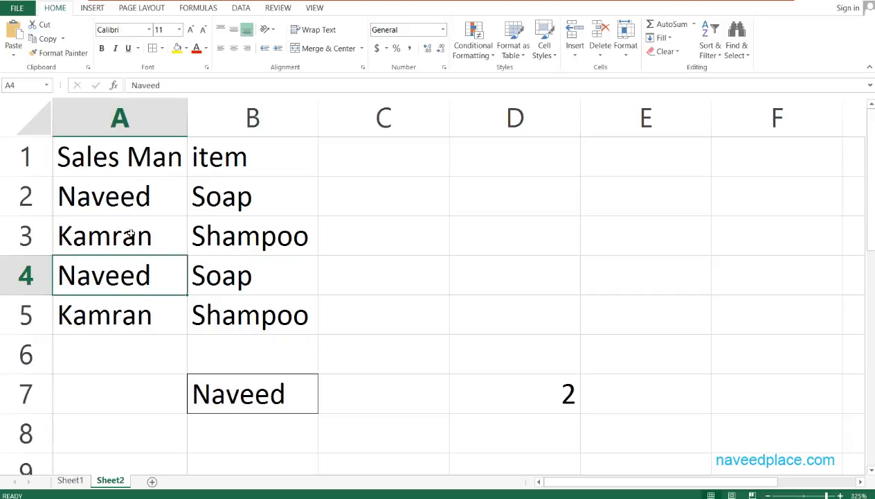
click(118, 198)
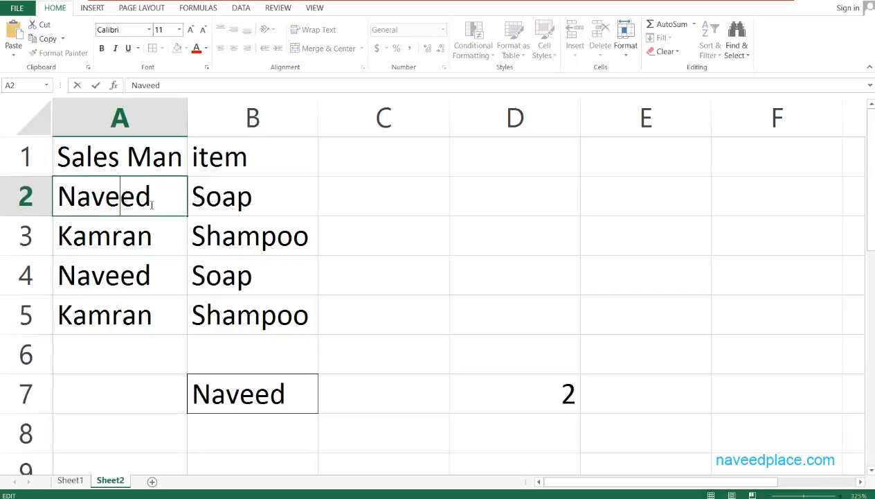
click(131, 299)
click(111, 282)
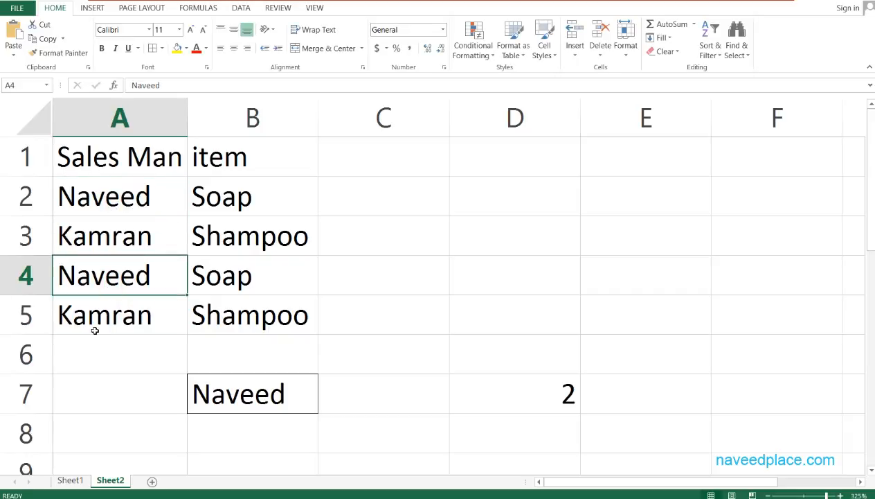
Replace the salesman in A5 with the first salesman's name.
click(101, 324)
key(BackSpace)
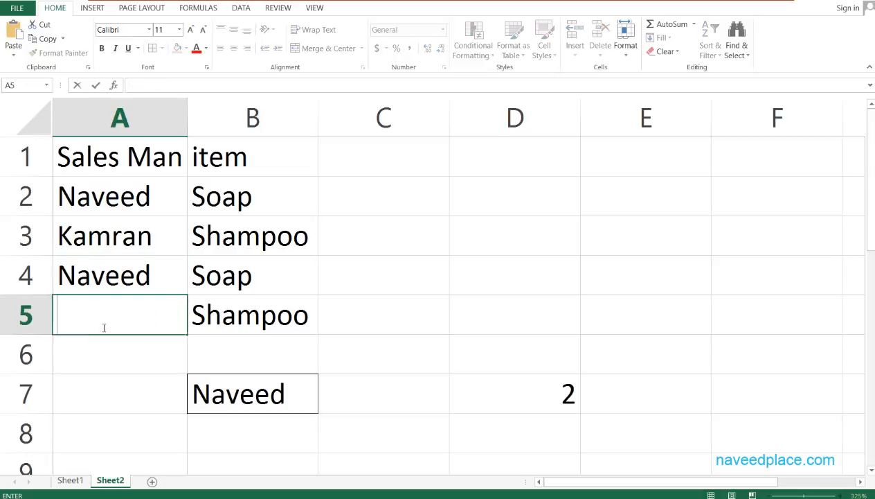
text(n)
key(BackSpace)
key(BackSpace)
text(Nav)
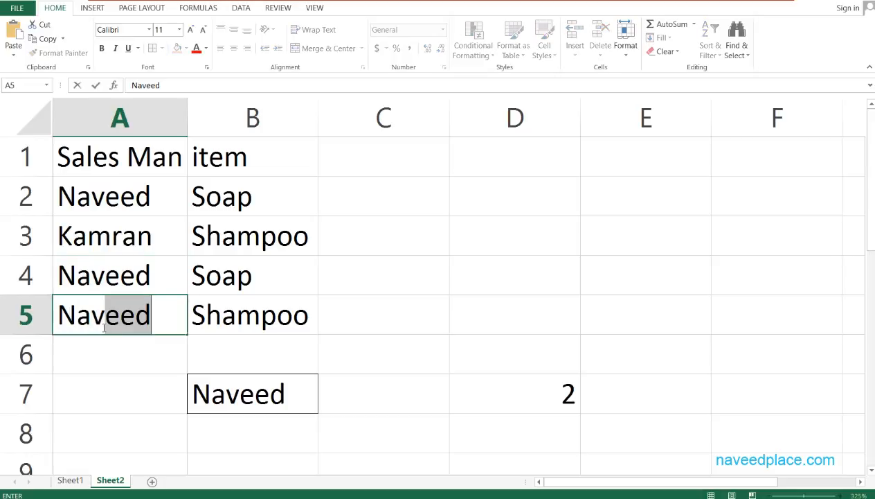
key(Return)
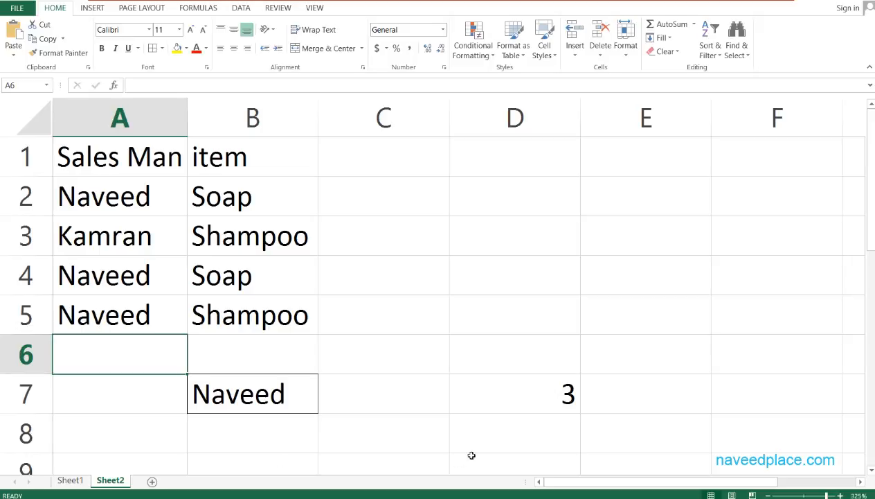
Review the matching names in A5, A4 and A2 and inspect the range and criteria of the COUNTIF formula in D7.
click(157, 312)
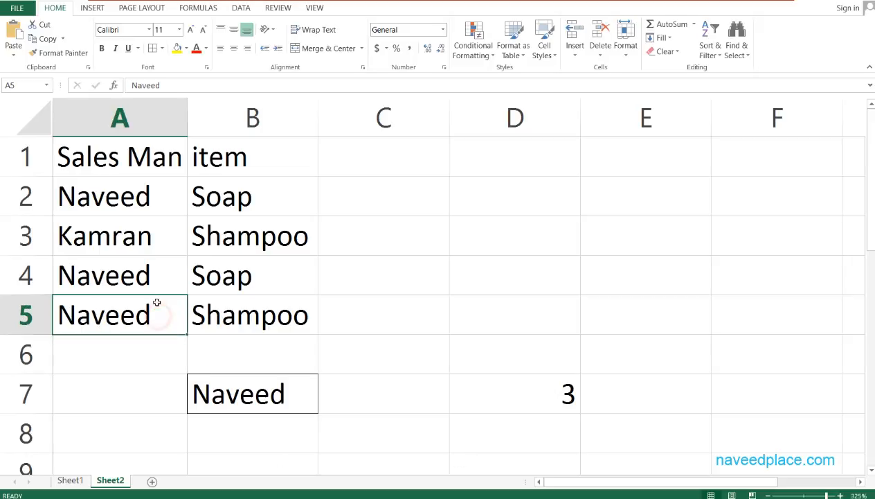
click(149, 272)
click(150, 199)
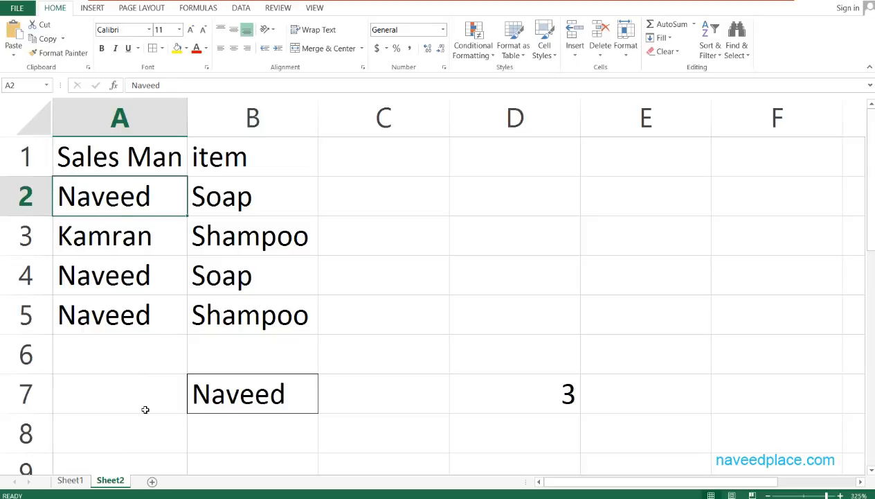
double_click(528, 410)
key(Escape)
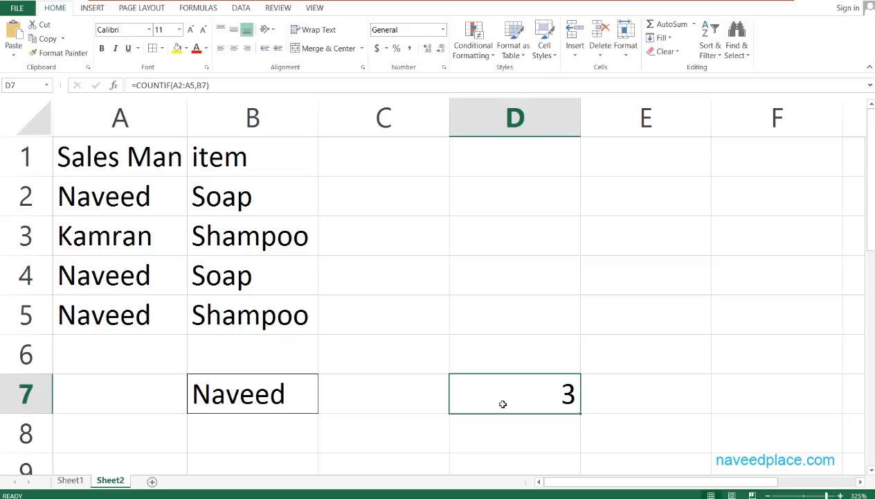
double_click(503, 404)
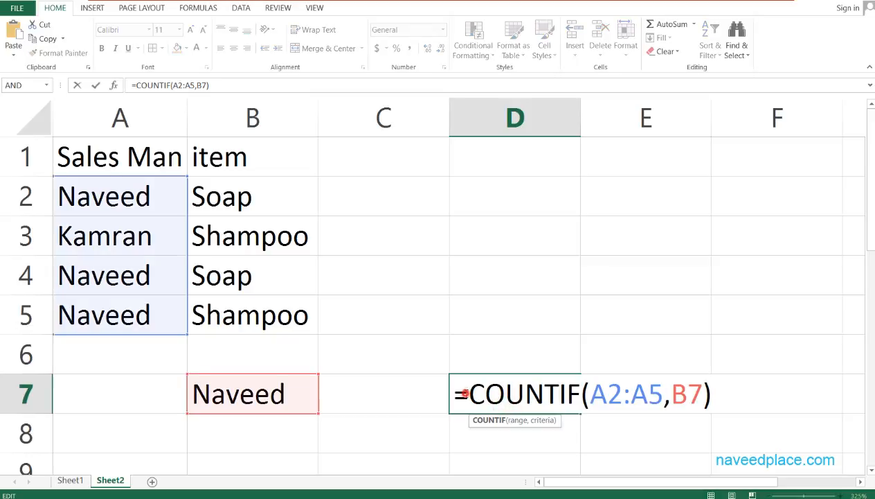
drag(464, 393, 454, 393)
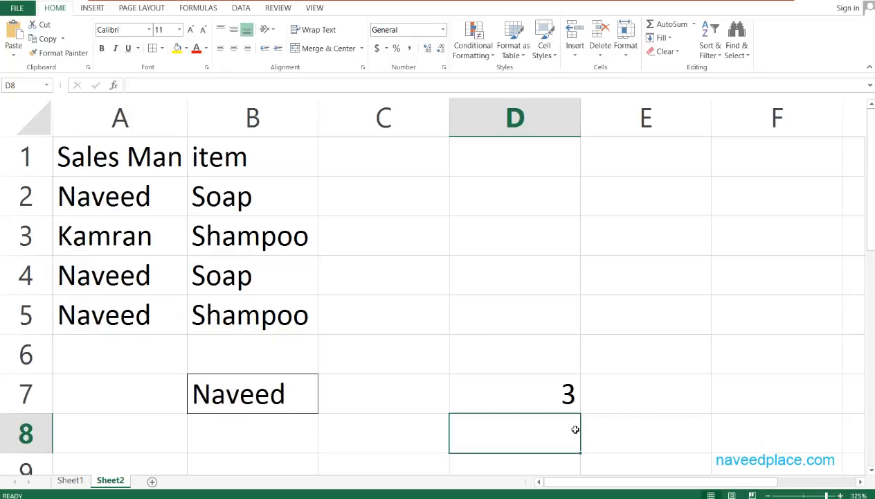
Label the formula result in row 7 by entering Countif in E7.
click(617, 402)
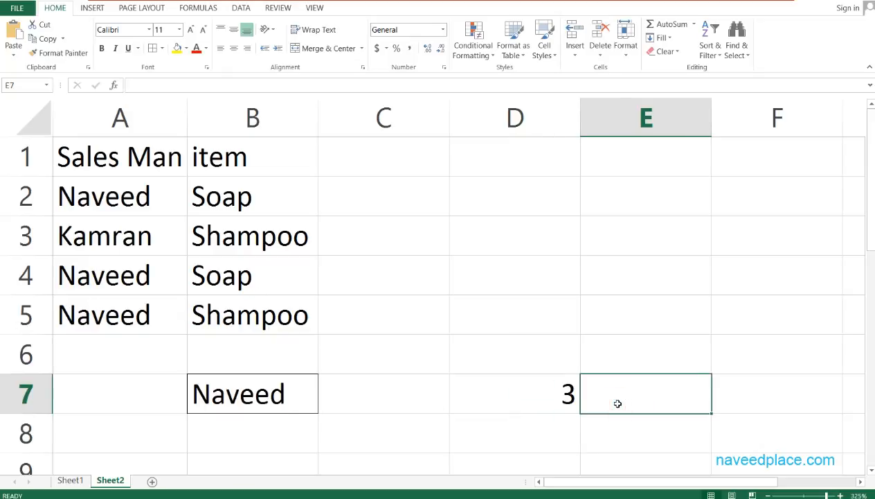
text(Countif)
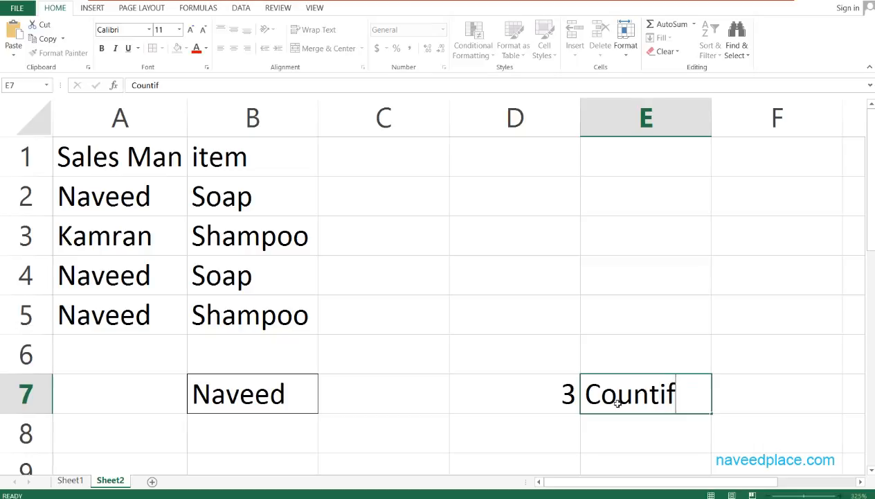
key(Return)
Enter the label Countifs in E8 and clear the stray letter from F8.
text(Count)
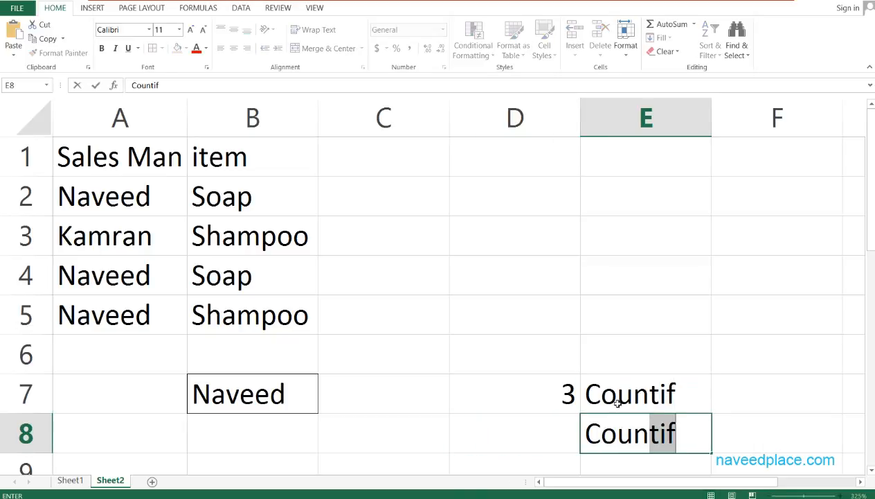
key(BackSpace)
key(BackSpace)
text(tif)
key(Tab)
text(s)
key(Left)
key(F2)
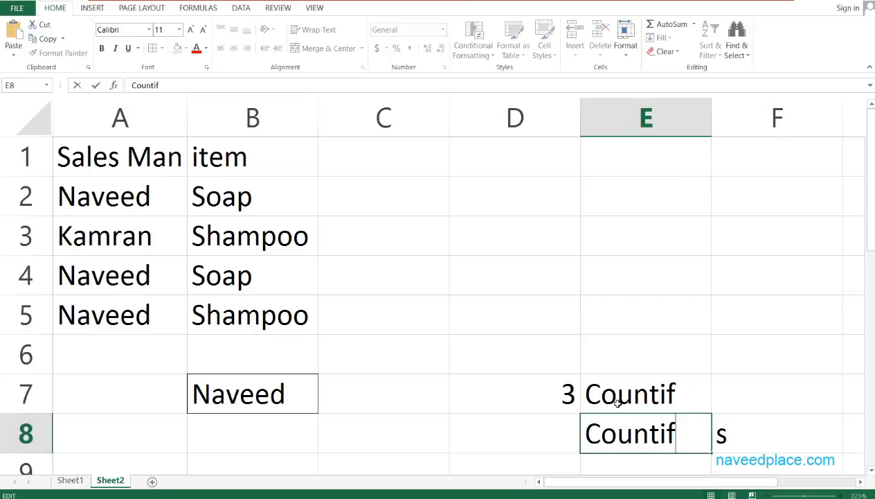
text(s)
key(Return)
key(Right)
key(Up)
key(Delete)
Apply all borders to C7 to mark it as the second criteria cell.
key(Left)
key(Left)
key(Left)
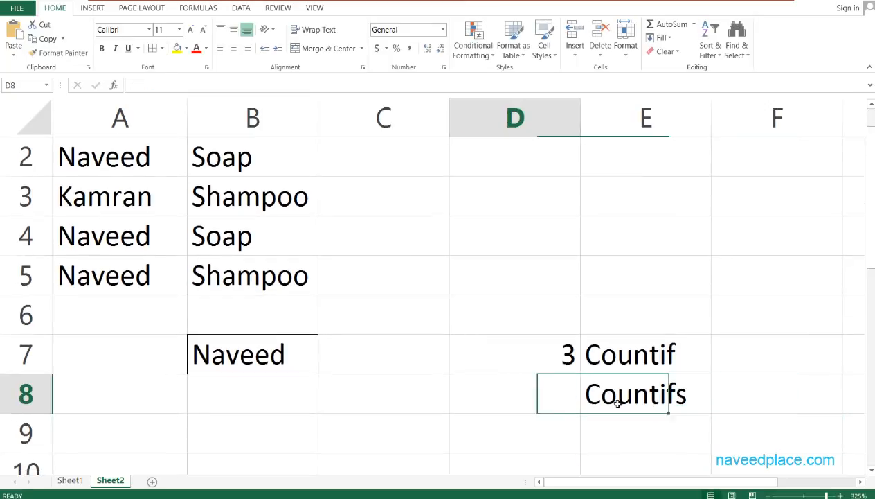
key(Up)
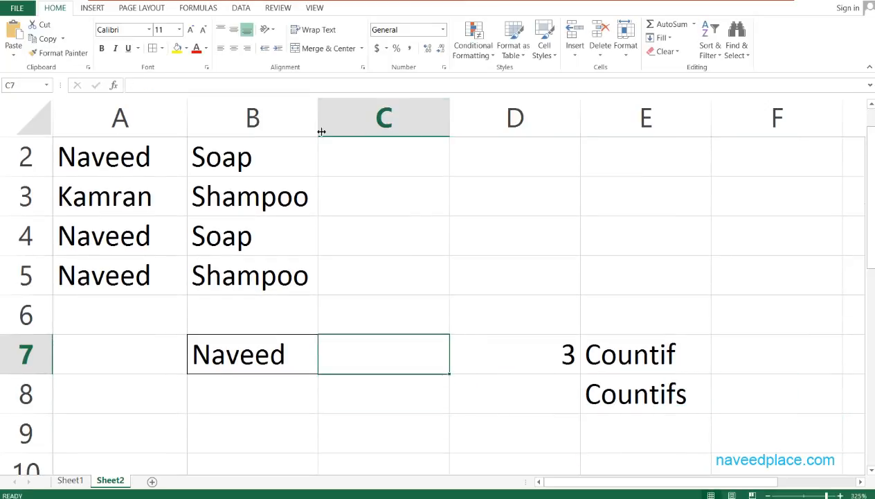
click(161, 48)
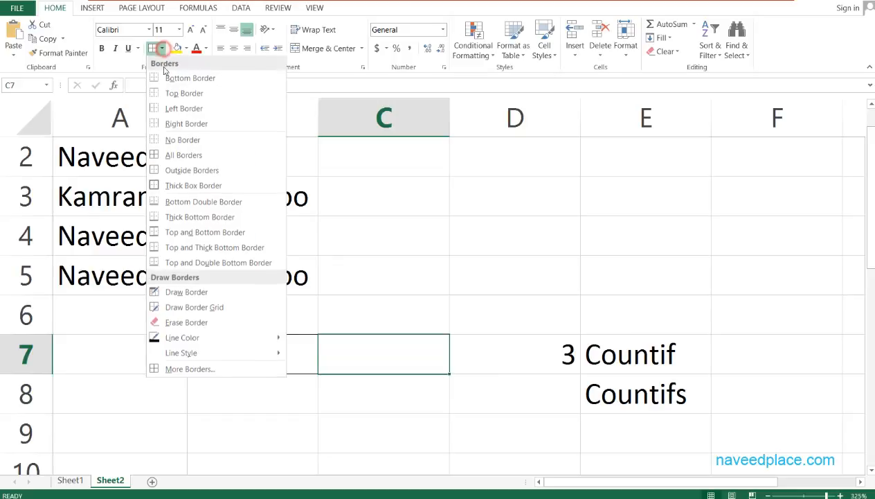
click(183, 155)
click(381, 386)
click(371, 351)
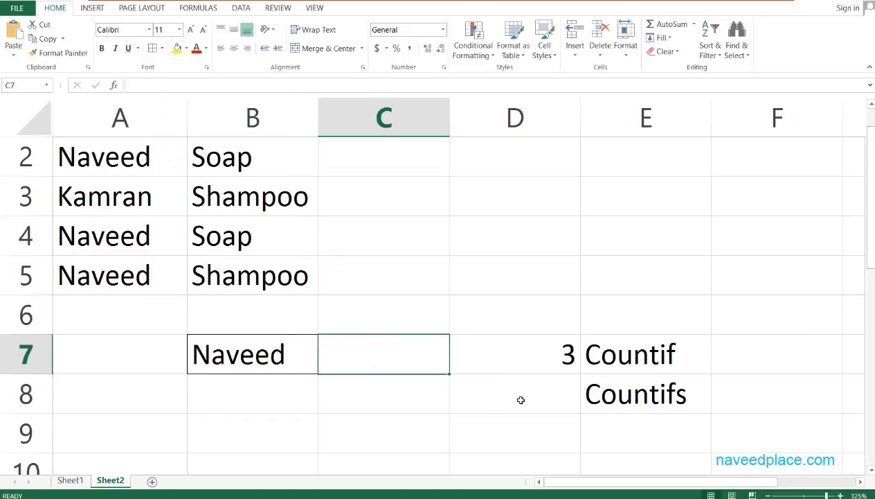
Examine the salesman and item pairs in rows 2, 4 and 5 of the table.
scroll(471, 408, up, 1)
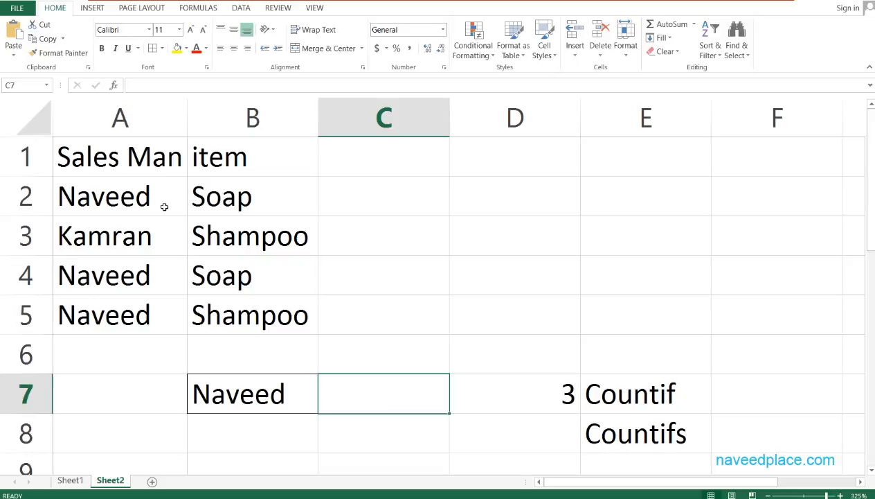
click(124, 202)
double_click(125, 202)
double_click(229, 199)
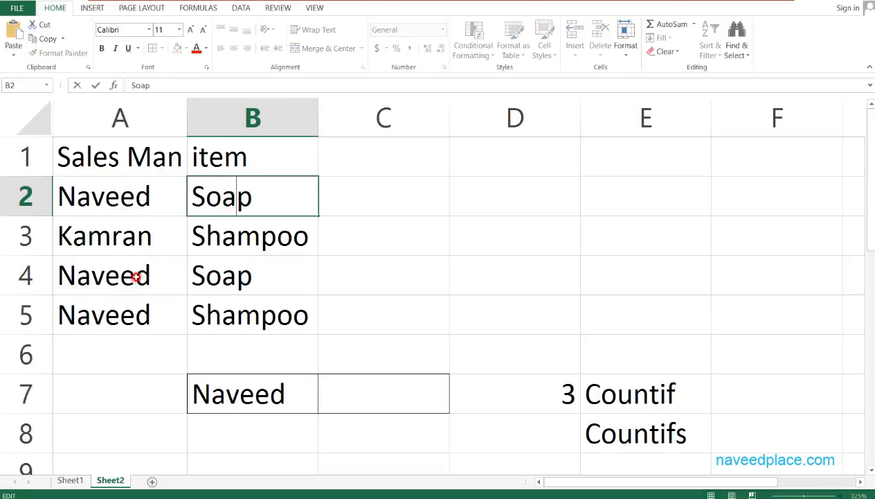
click(245, 277)
click(74, 337)
click(244, 331)
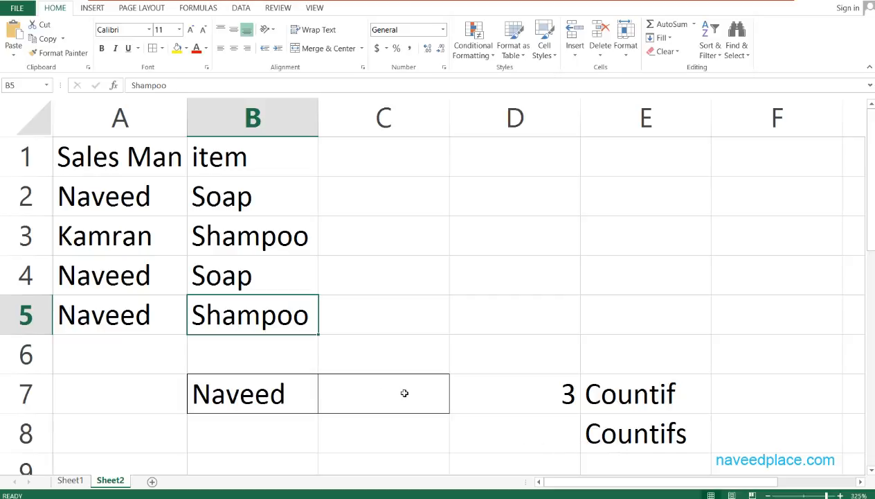
Begin a COUNTIFS formula in D8, beside the Countifs label.
click(558, 447)
text(=)
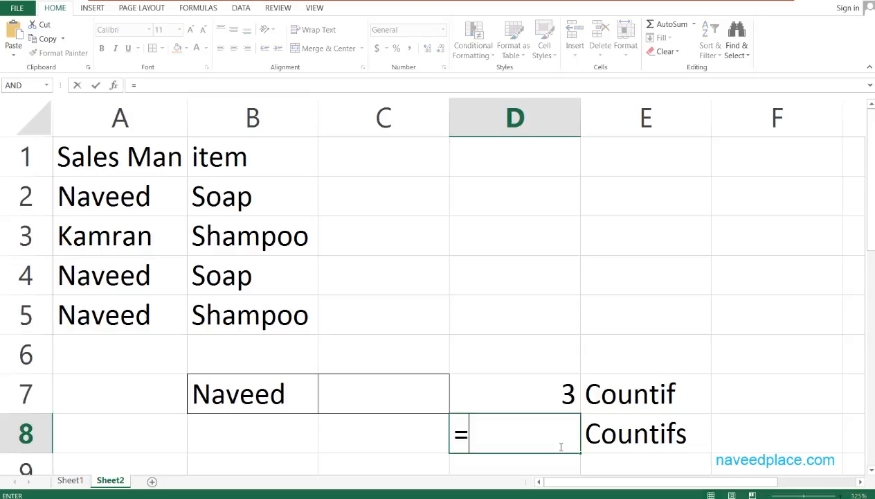
text(counif)
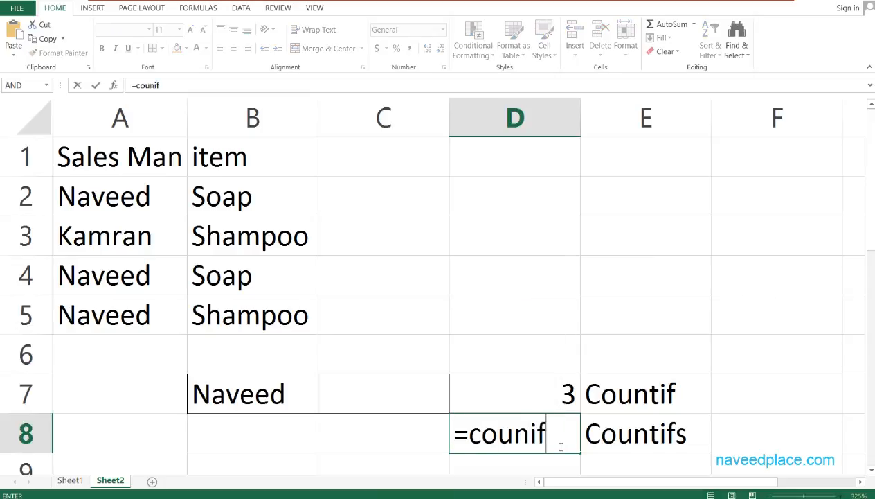
key(BackSpace)
key(BackSpace)
text(t)
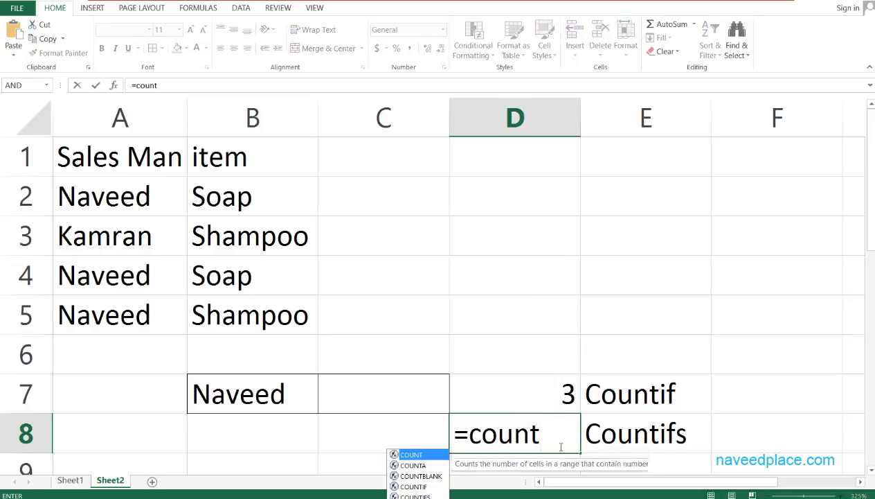
key(Down)
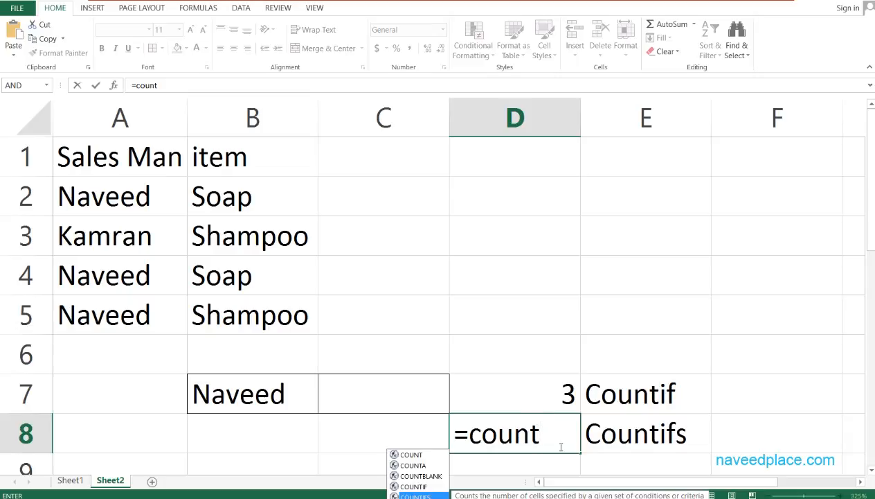
key(Tab)
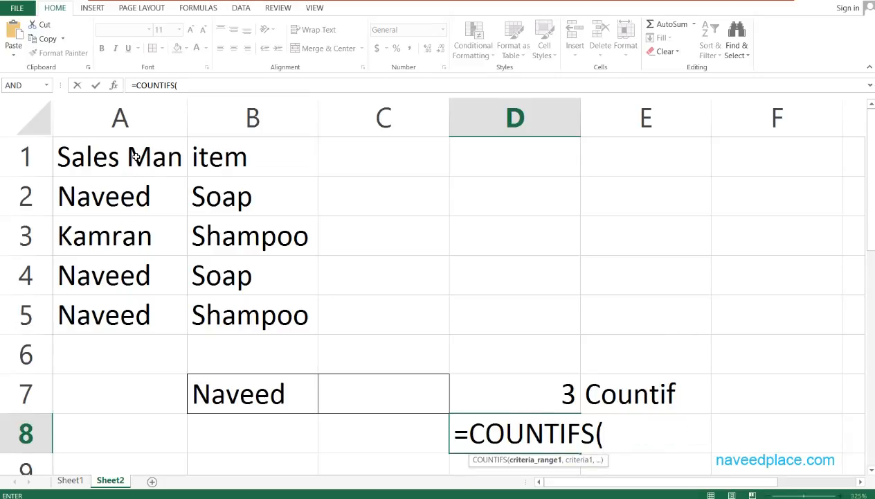
drag(133, 159, 136, 315)
click(136, 315)
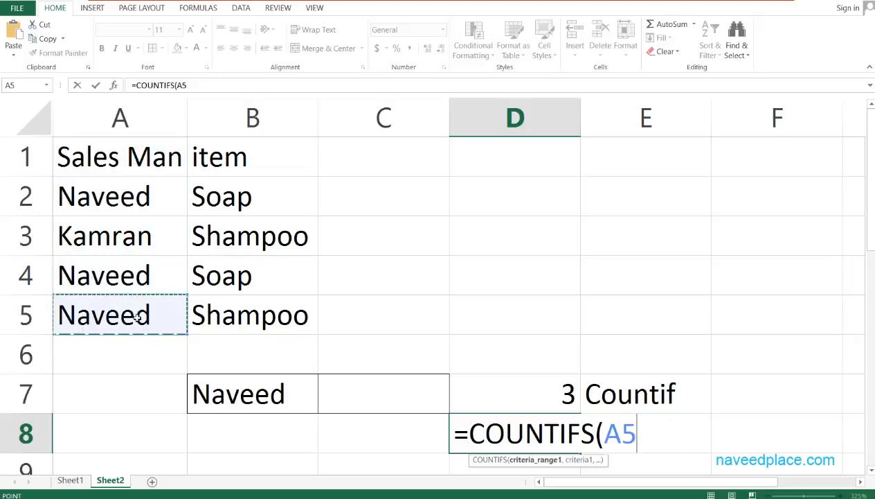
text(,)
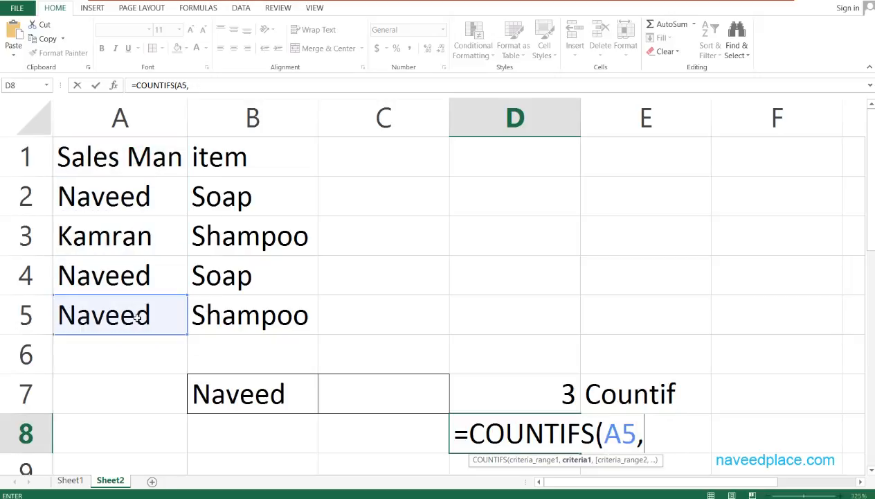
key(BackSpace)
key(BackSpace)
key(BackSpace)
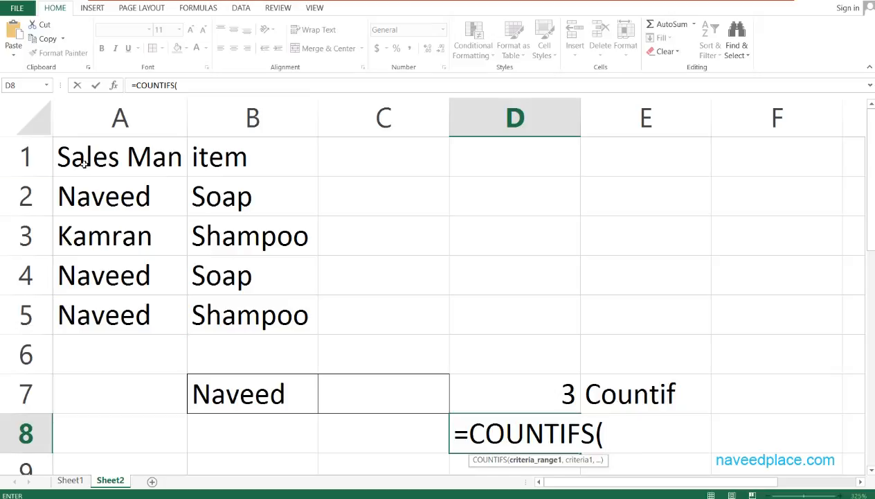
Add A2:A5 as the first criteria range and B7 as its criterion in the COUNTIFS formula.
drag(115, 199, 115, 299)
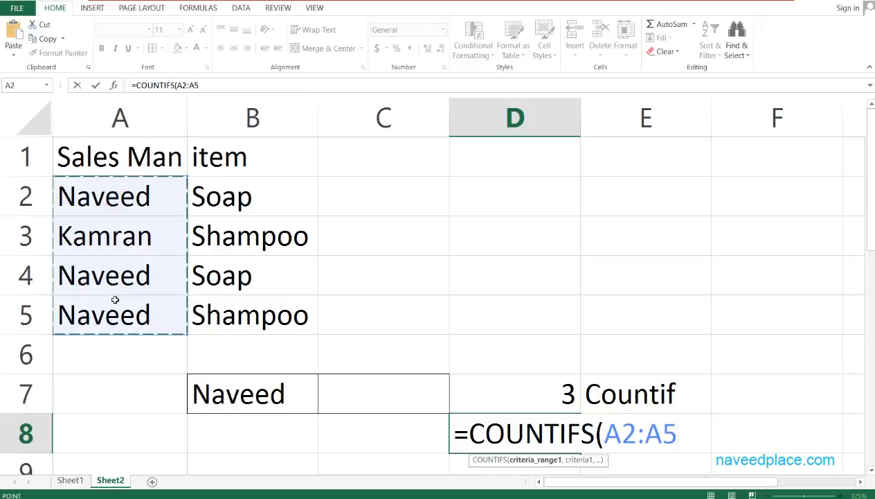
text(,)
click(267, 396)
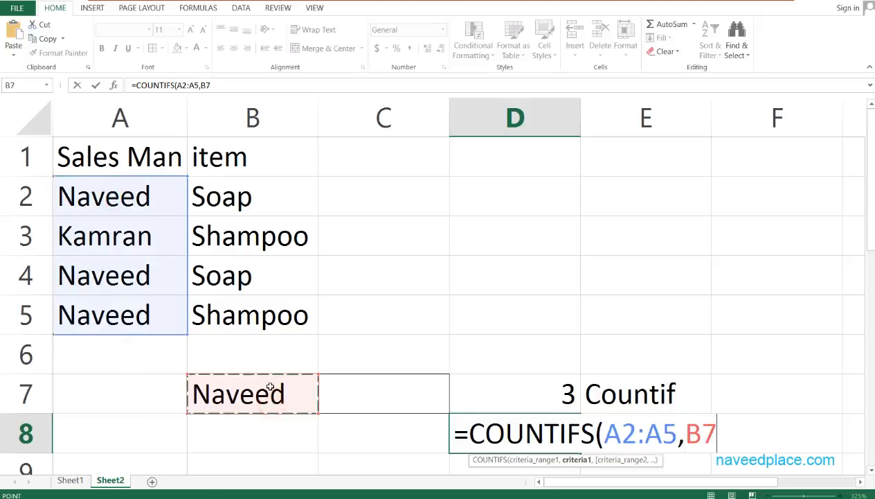
text(,)
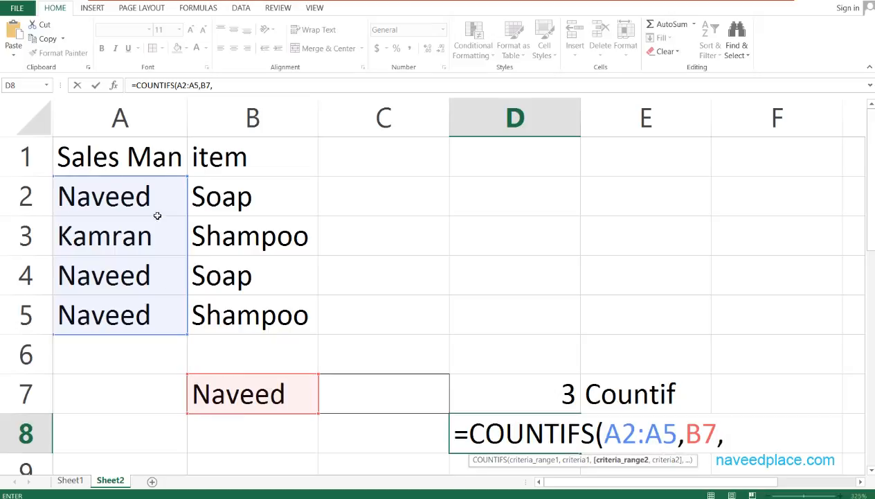
Add B2:B5 as the second criteria range with C7 as its criterion, and complete the COUNTIFS formula.
drag(254, 201, 236, 307)
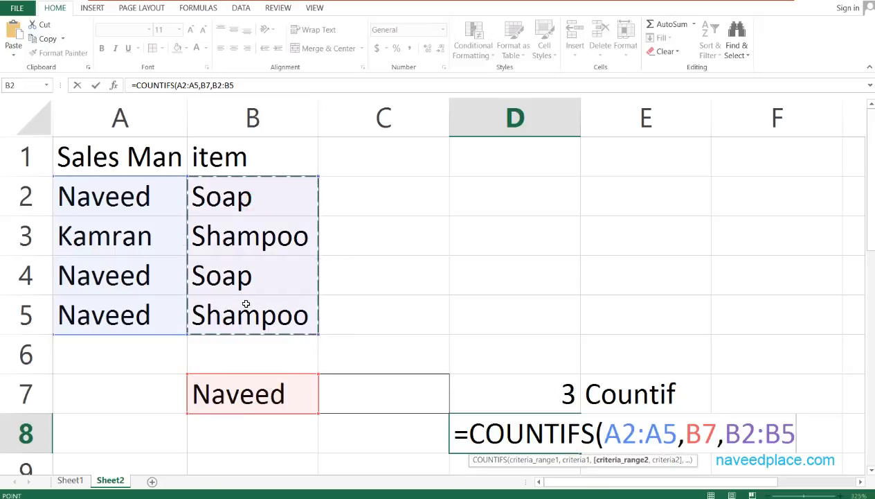
text(,)
click(360, 389)
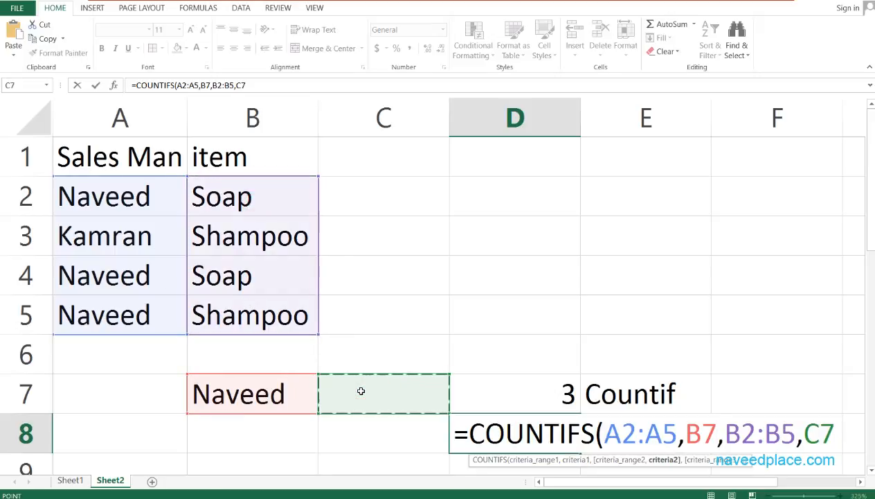
key(Return)
click(495, 394)
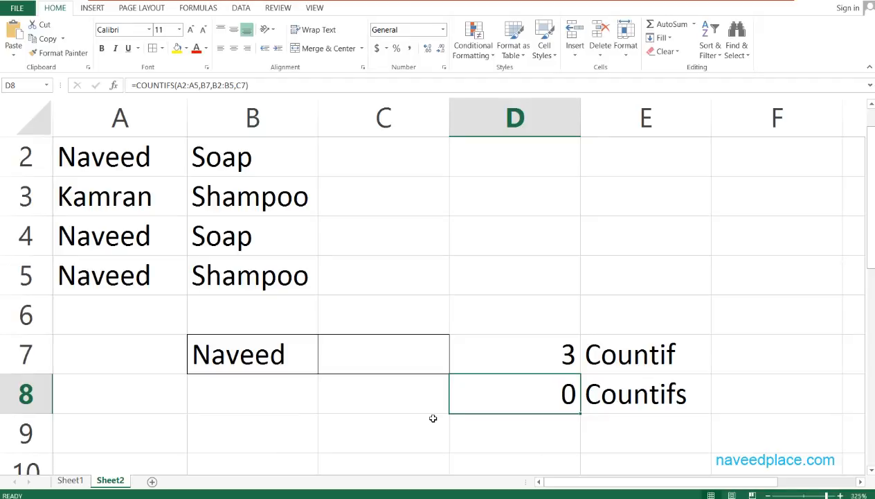
Compare the salesman criterion in B7 with the names in A2:A5 and the item paired with row 2.
ctrl+scroll(428, 419, down, 1)
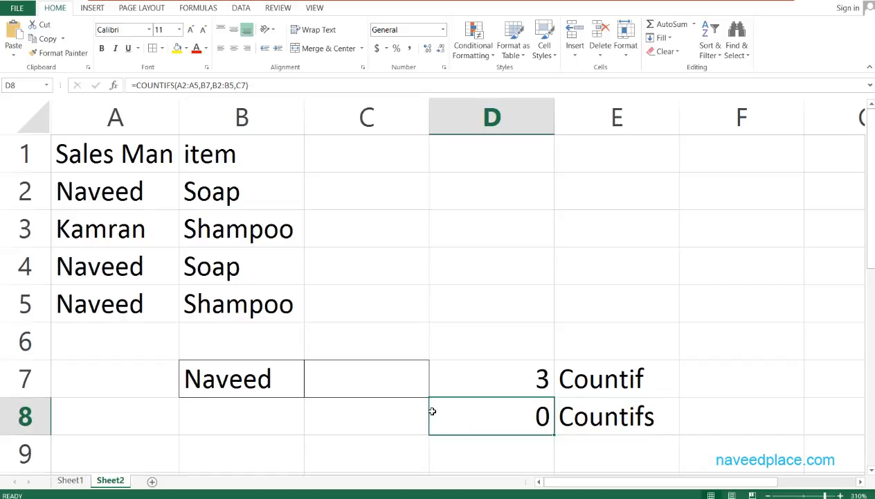
key(Left)
key(Left)
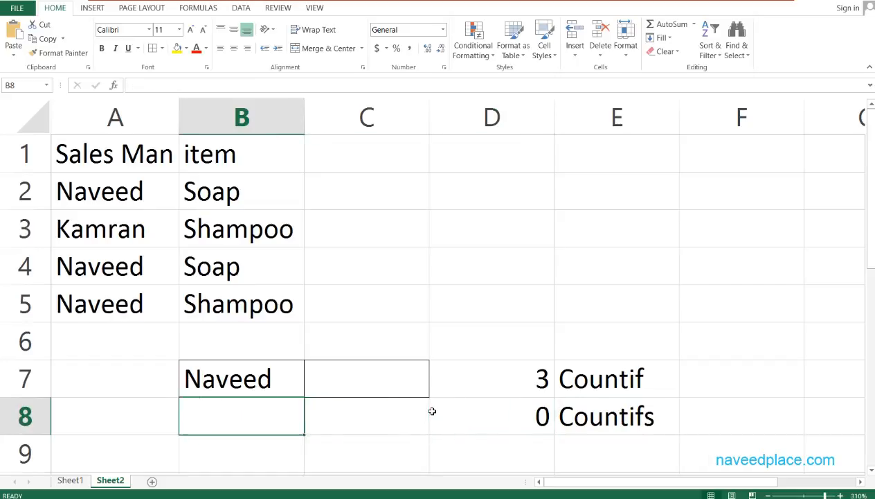
key(Up)
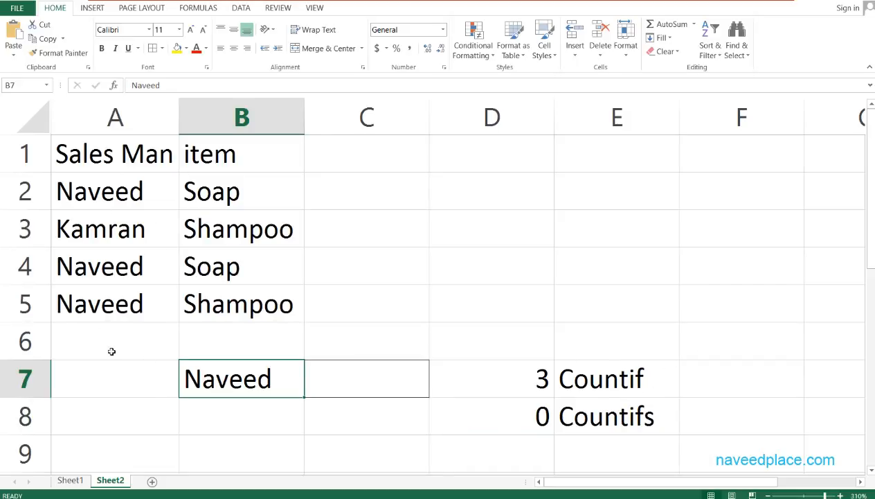
click(132, 192)
click(128, 230)
click(121, 265)
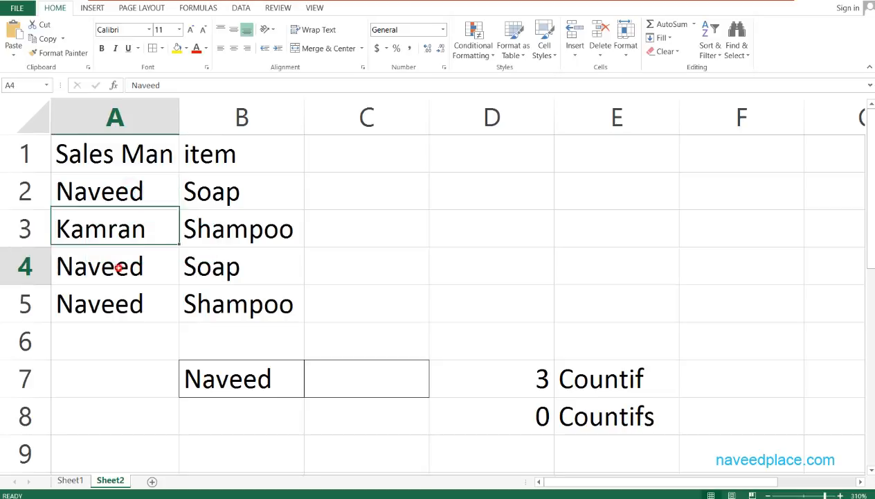
click(117, 311)
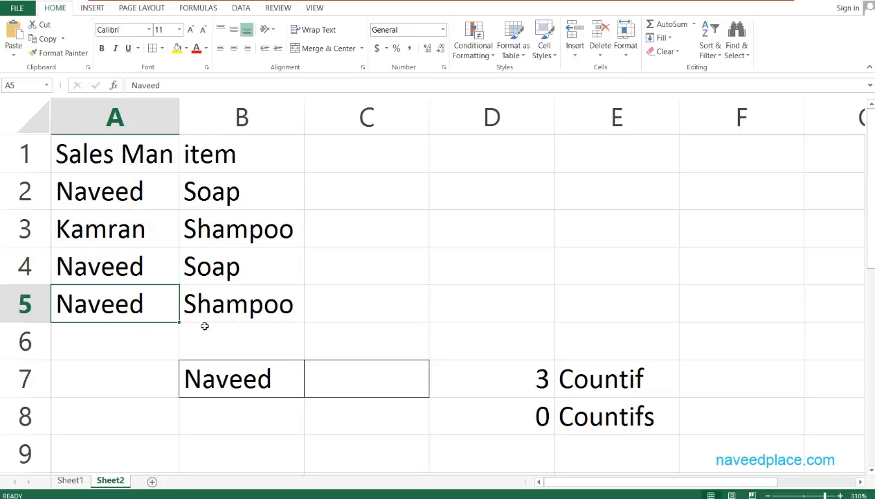
click(133, 340)
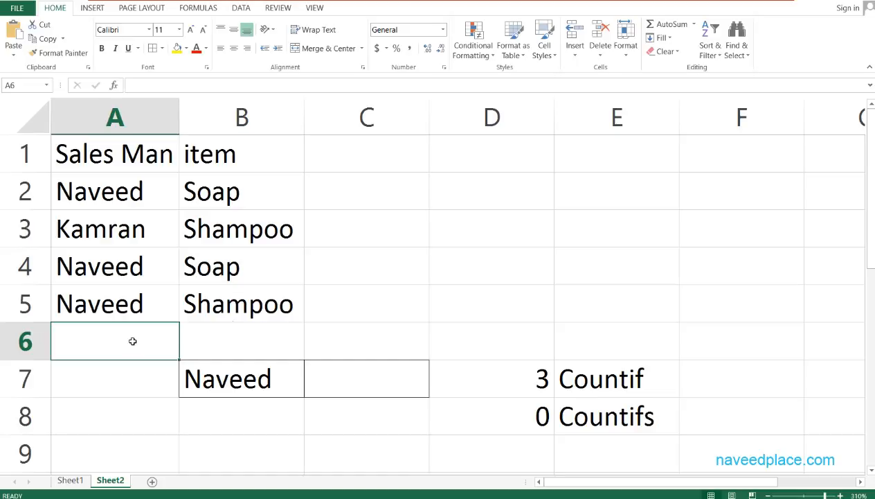
click(105, 202)
click(230, 194)
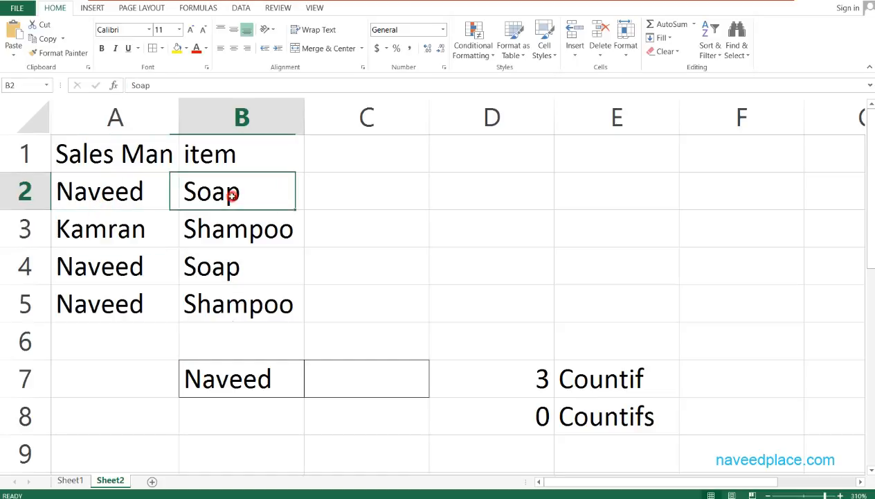
click(97, 202)
click(223, 204)
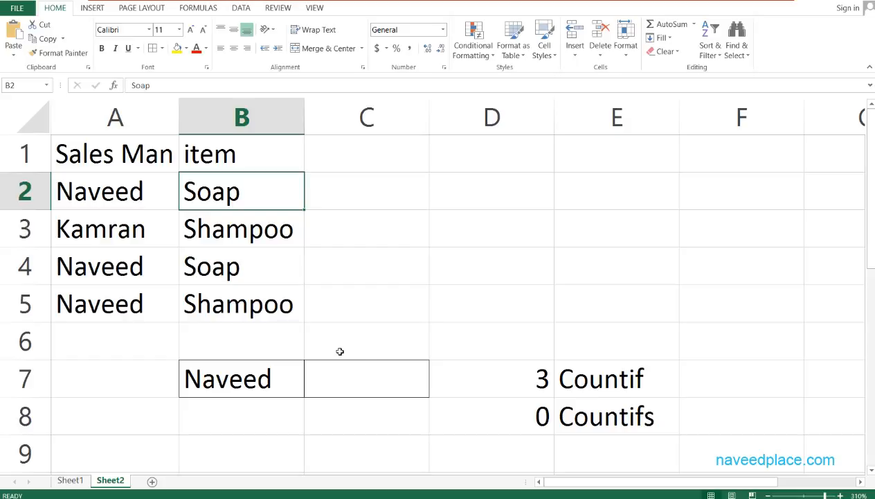
Enter Soap as the item criterion in C7.
click(352, 385)
text(Soap)
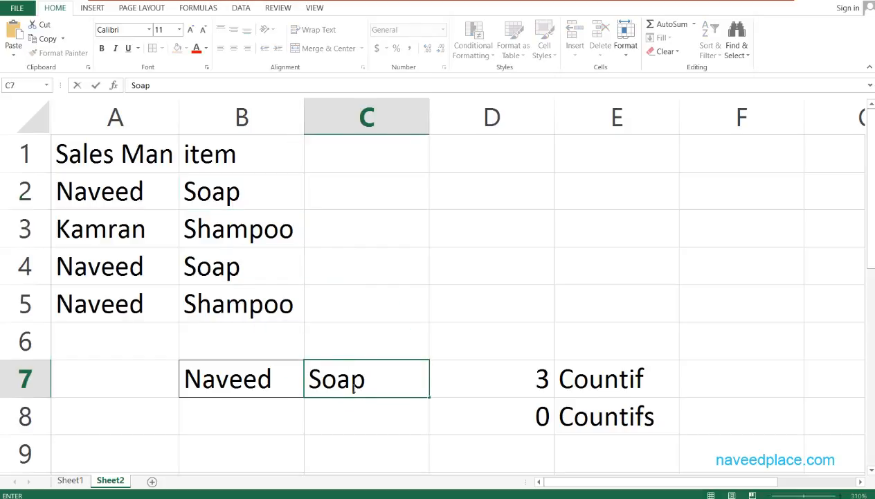
key(Return)
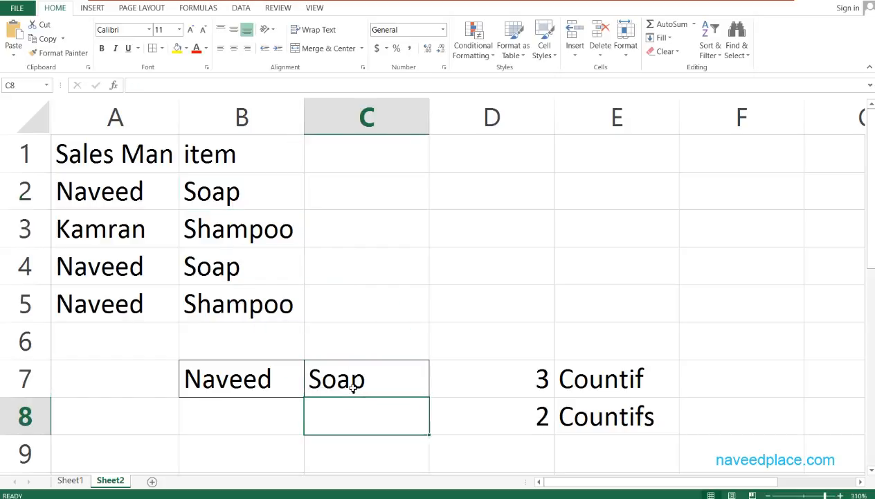
Check the Countifs result in D8 against the salesman and item pairs in rows 2, 4 and 5.
click(507, 424)
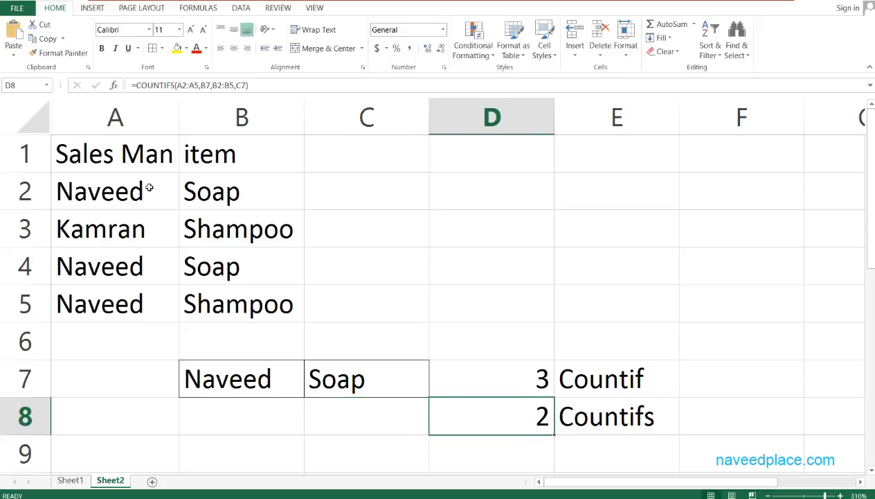
click(101, 190)
click(255, 199)
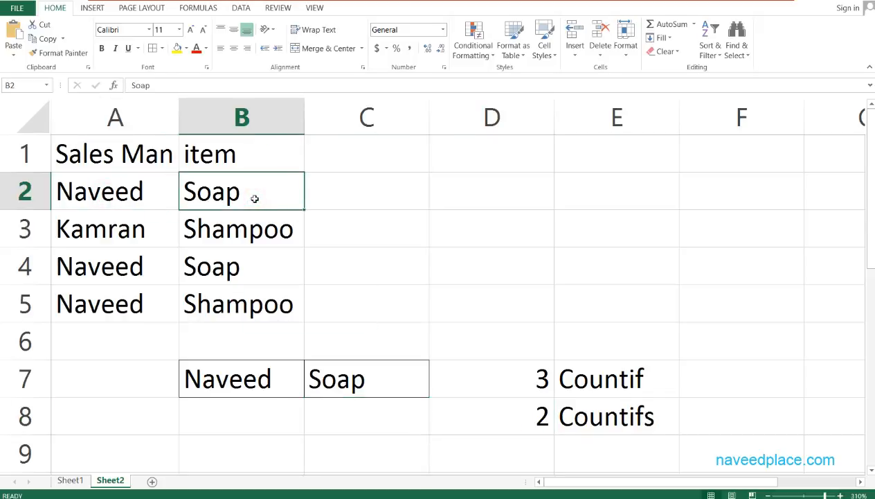
click(126, 273)
click(261, 279)
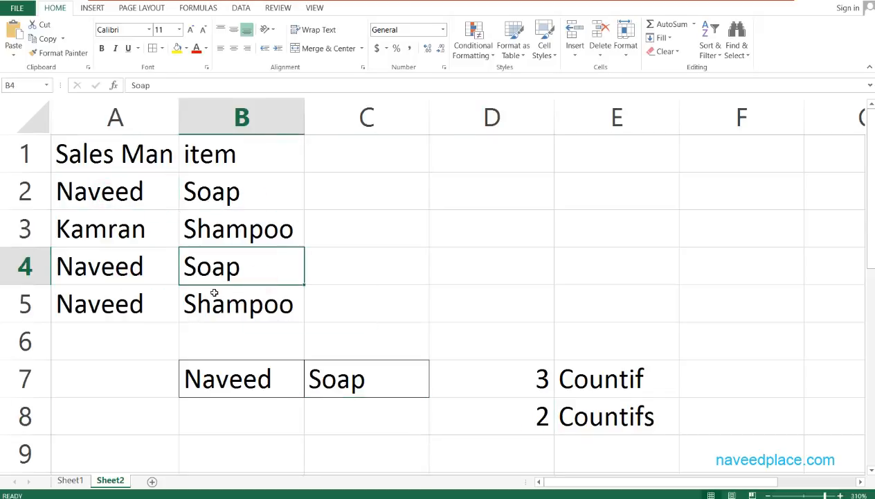
click(98, 308)
click(258, 313)
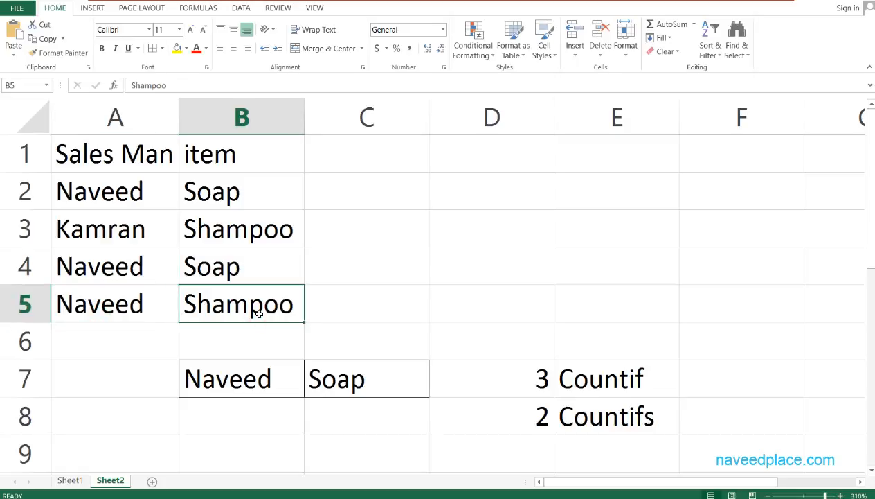
Copy the item text Shampoo from B5, leaving the table entries in place.
drag(302, 302, 139, 302)
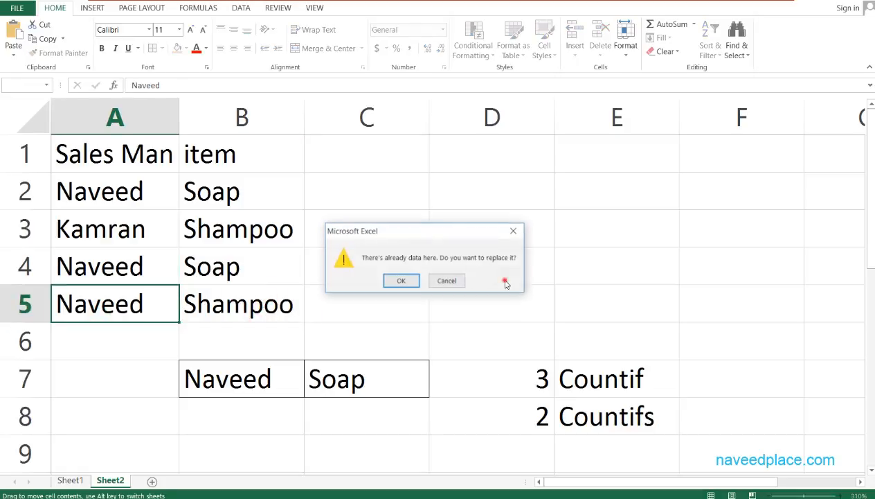
click(447, 280)
drag(303, 289, 160, 302)
key(ctrl+c)
double_click(288, 302)
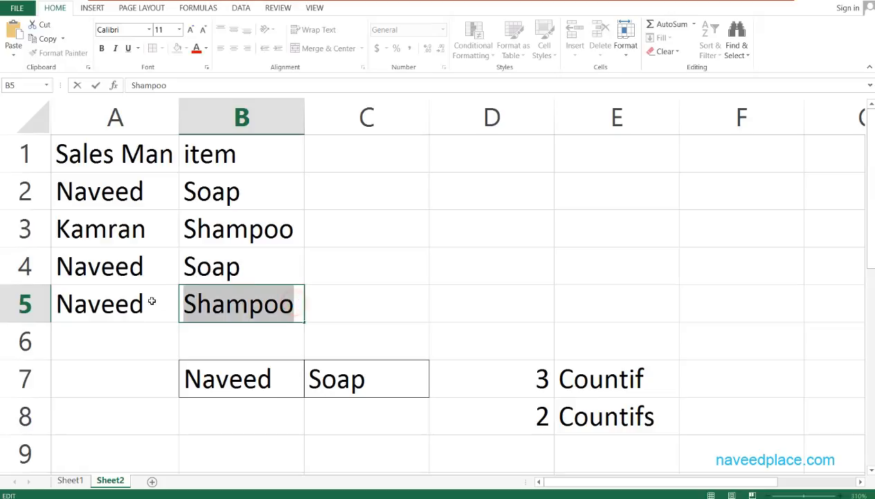
Replace the item criterion in C7 with the copied text Shampoo.
click(385, 375)
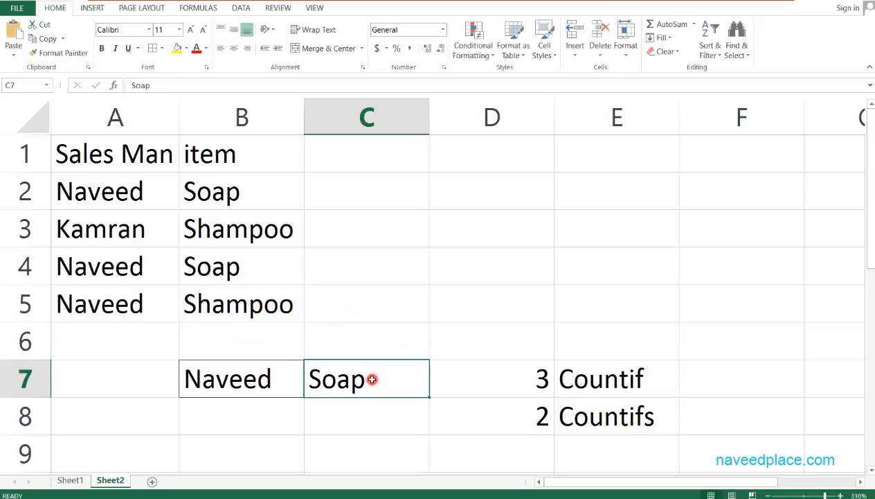
double_click(372, 379)
key(BackSpace)
key(BackSpace)
key(BackSpace)
key(BackSpace)
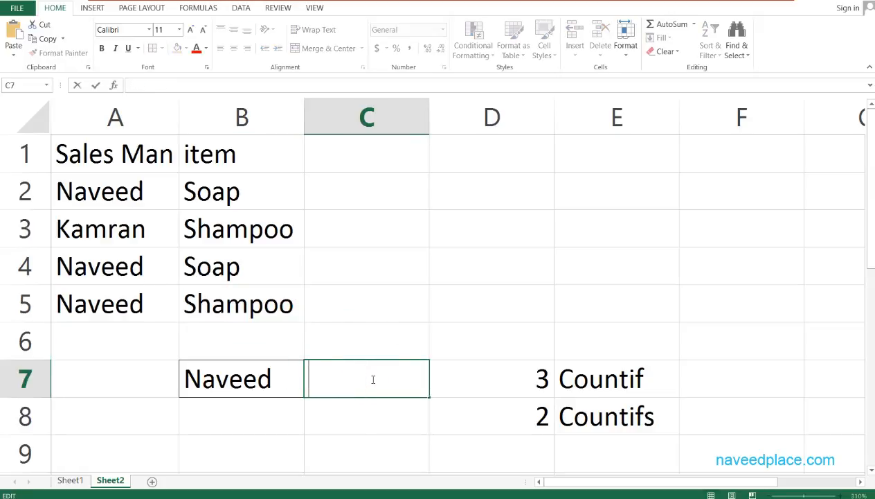
key(ctrl+v)
key(Return)
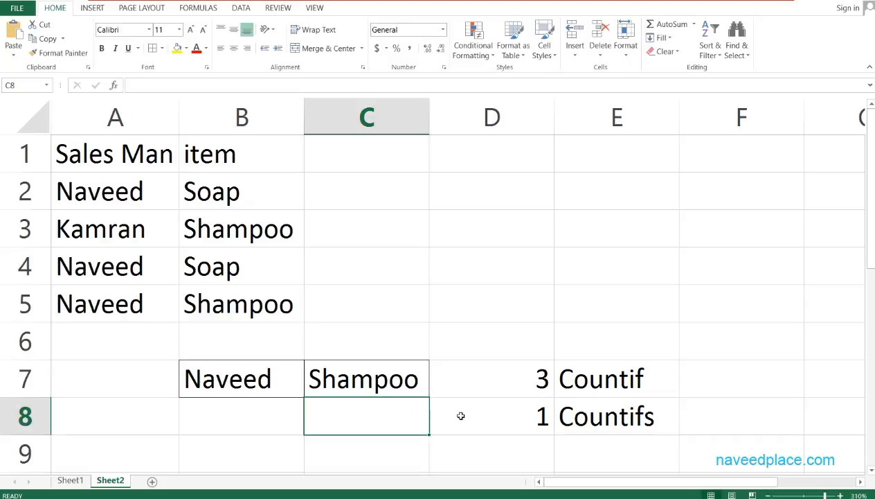
Check the Countifs result in D8 for the Shampoo criterion against the salesman and item pairs in rows 2, 4 and 5.
click(483, 410)
click(72, 303)
click(238, 303)
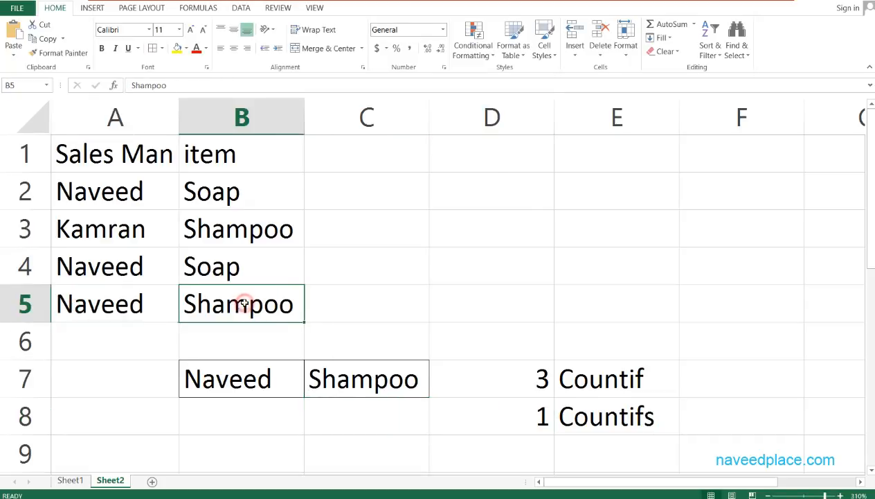
click(122, 192)
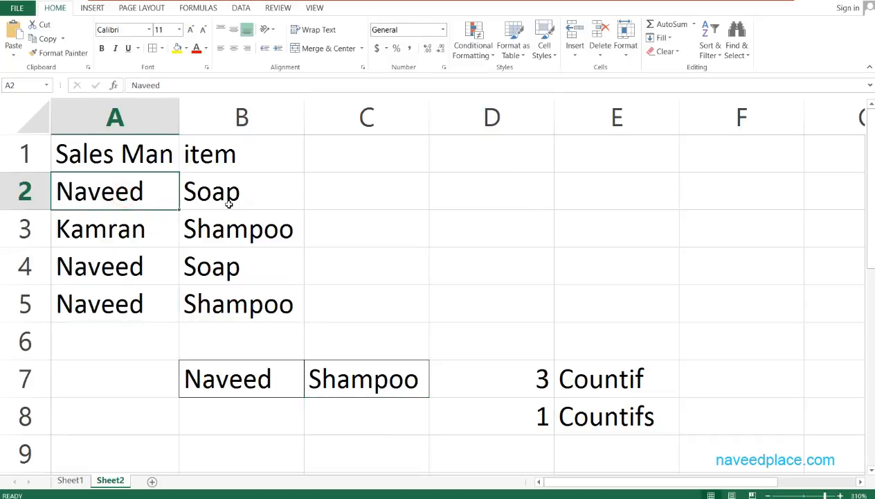
click(231, 201)
click(109, 264)
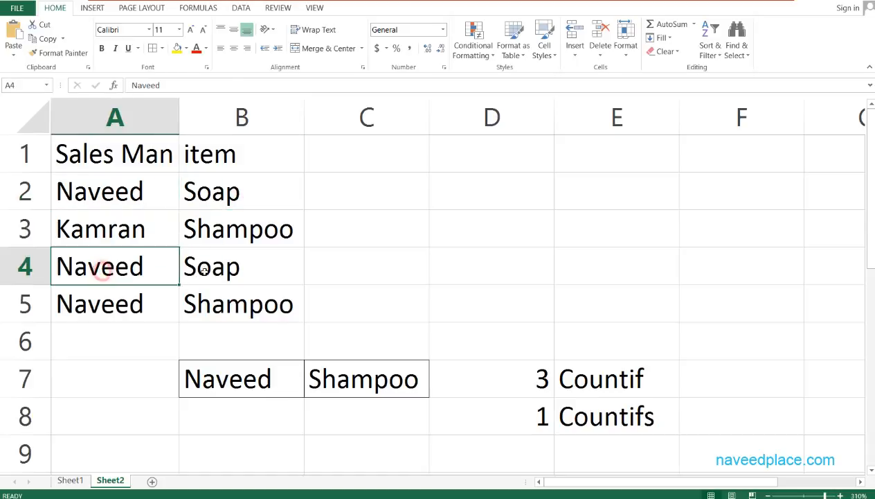
click(229, 272)
click(170, 305)
click(262, 311)
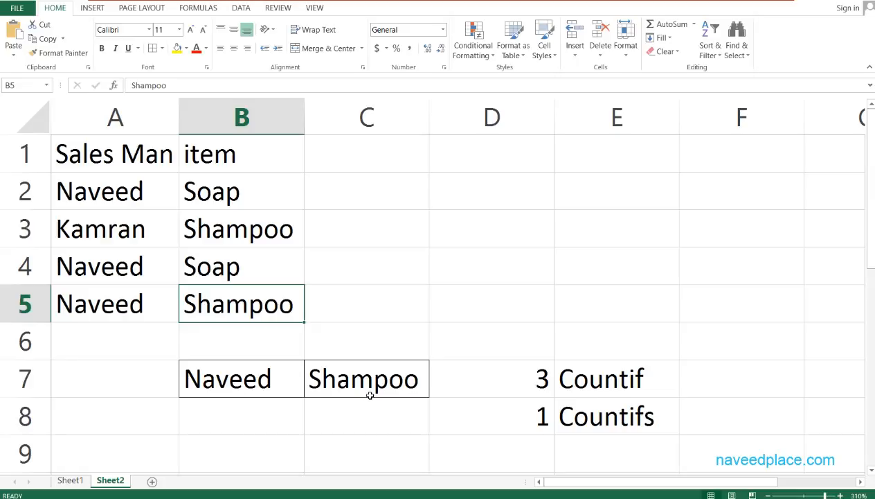
Compare the salesman criterion in B7 with the salesman and item pair in row 3, leaving the cell entries as they are.
double_click(274, 379)
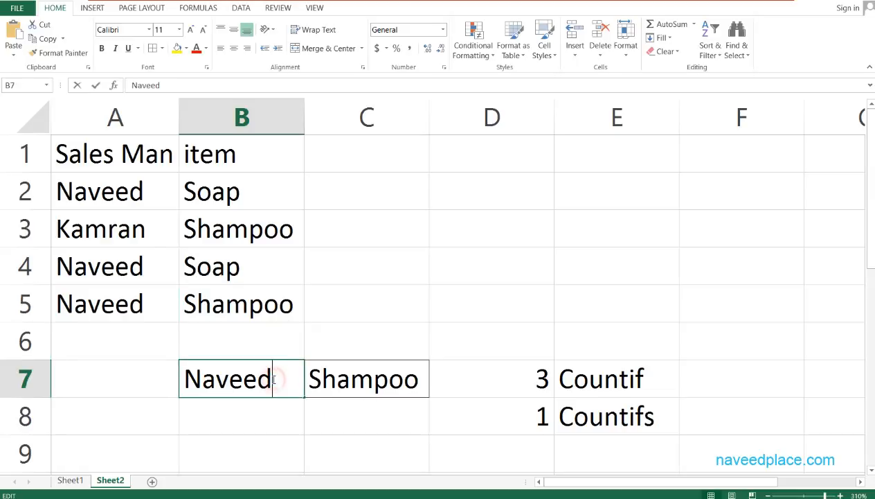
key(Escape)
click(103, 241)
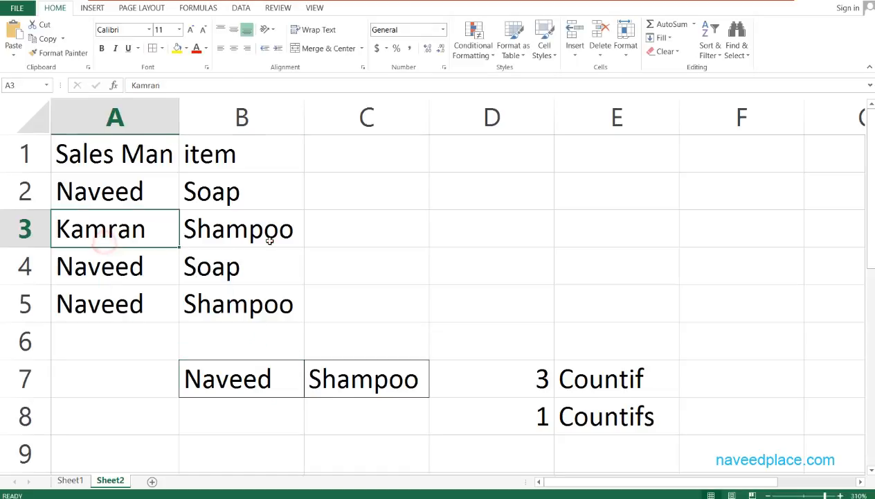
click(270, 240)
click(109, 232)
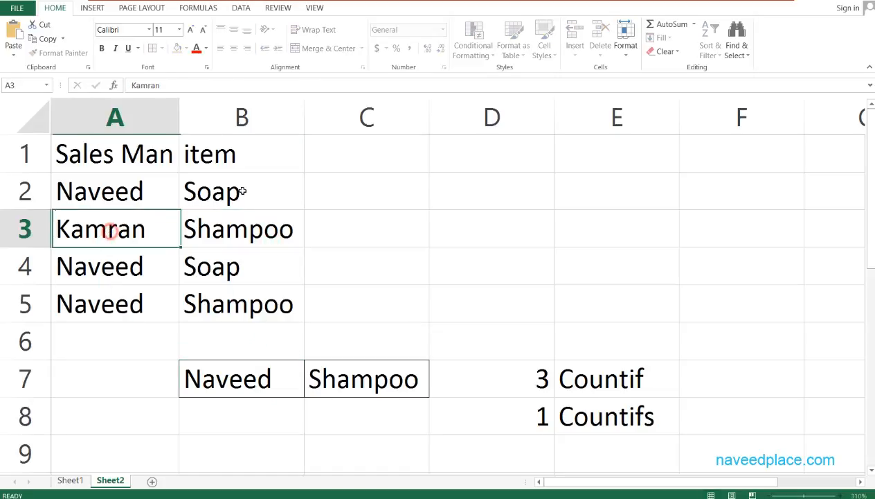
double_click(243, 191)
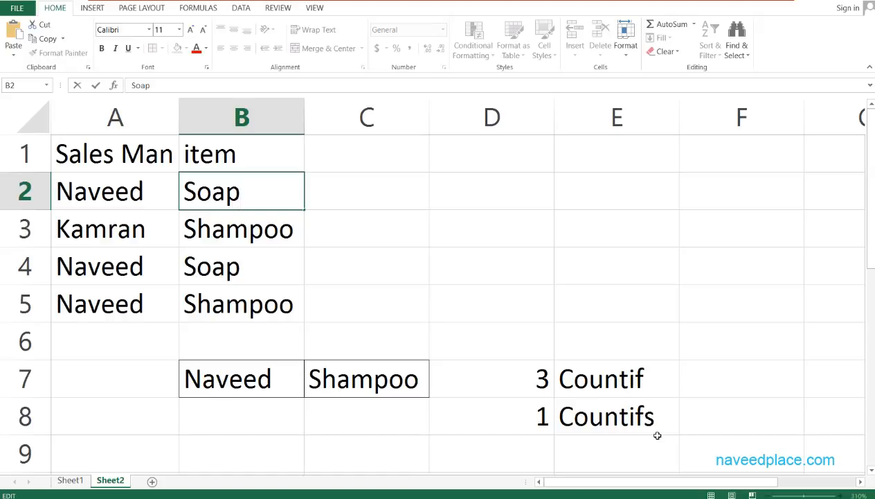
Examine the COUNTIF formula in D7 and compare its salesman criterion in B7 with the names in A2, A4 and A5.
click(616, 380)
double_click(488, 393)
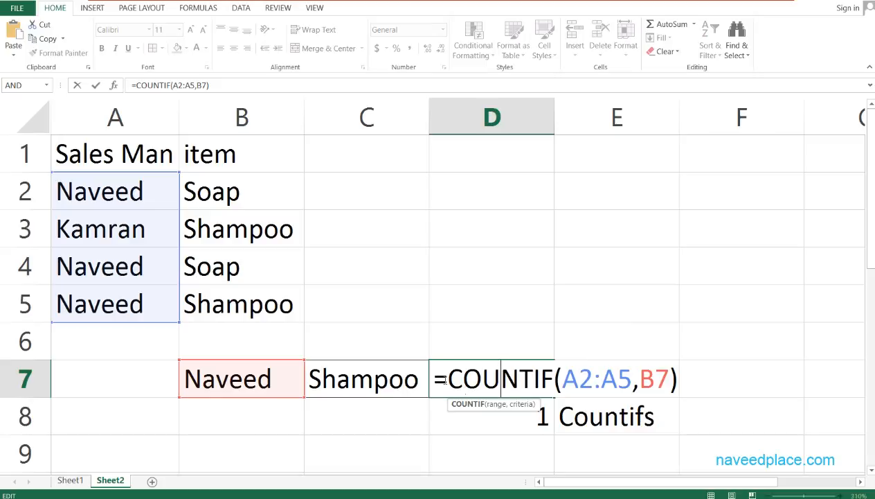
drag(434, 380, 448, 380)
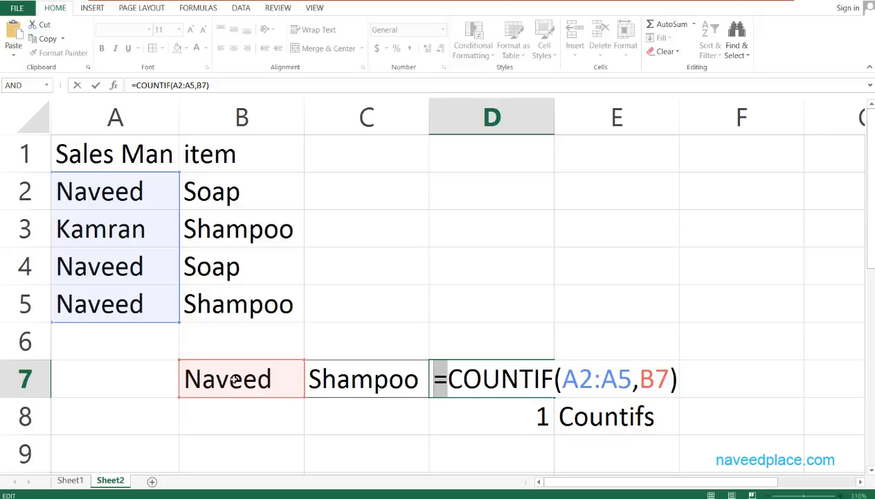
key(Return)
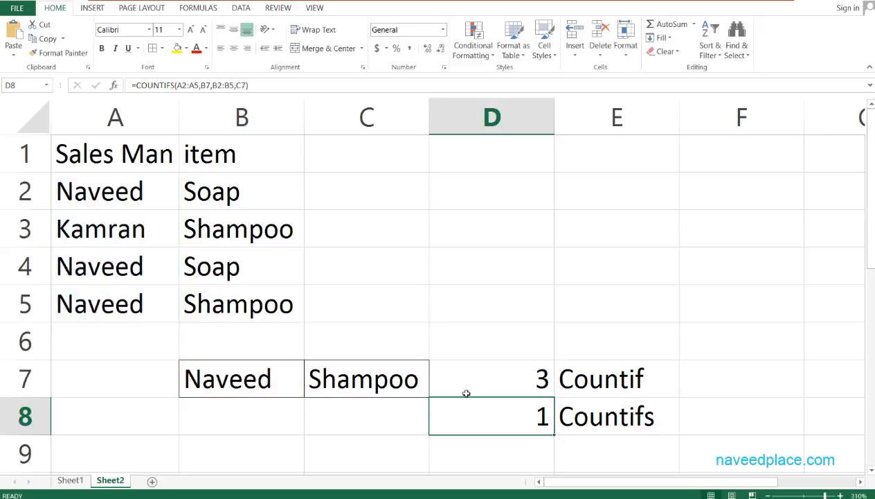
double_click(275, 377)
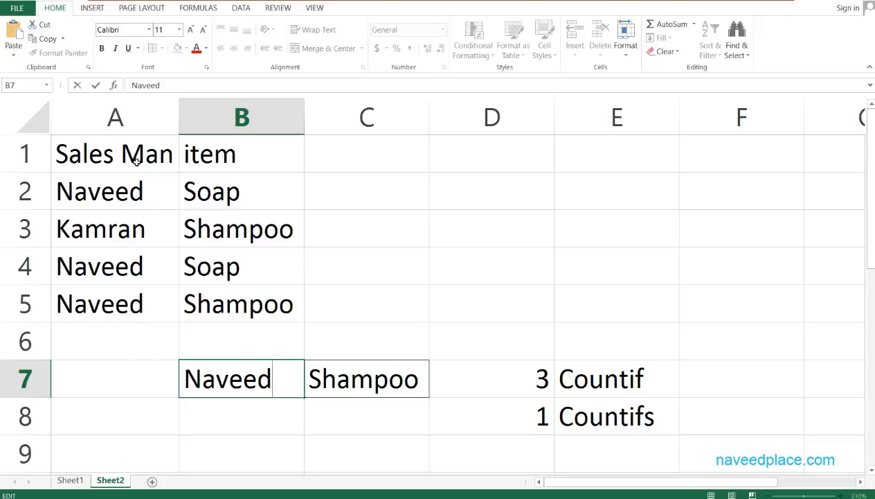
click(137, 193)
click(141, 262)
click(141, 307)
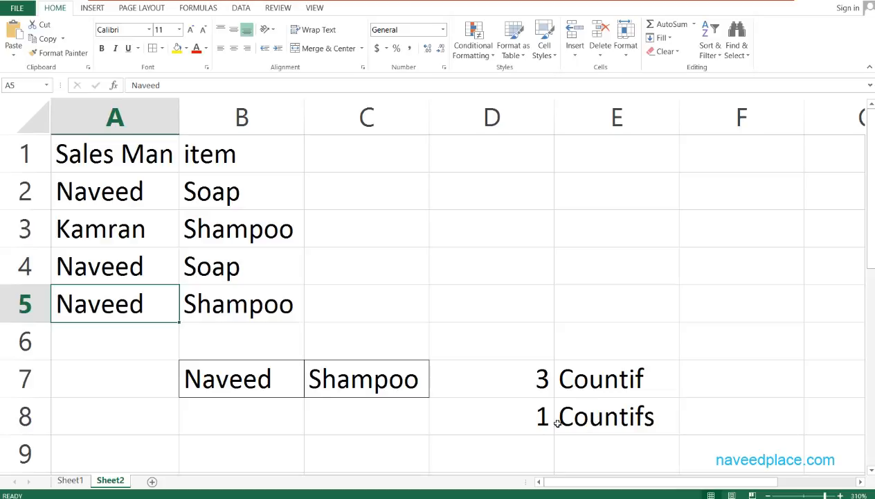
Examine the COUNTIFS formula in D8, compare its item criterion in C7 with B5, and review the formula labels in E7 and E8.
double_click(493, 421)
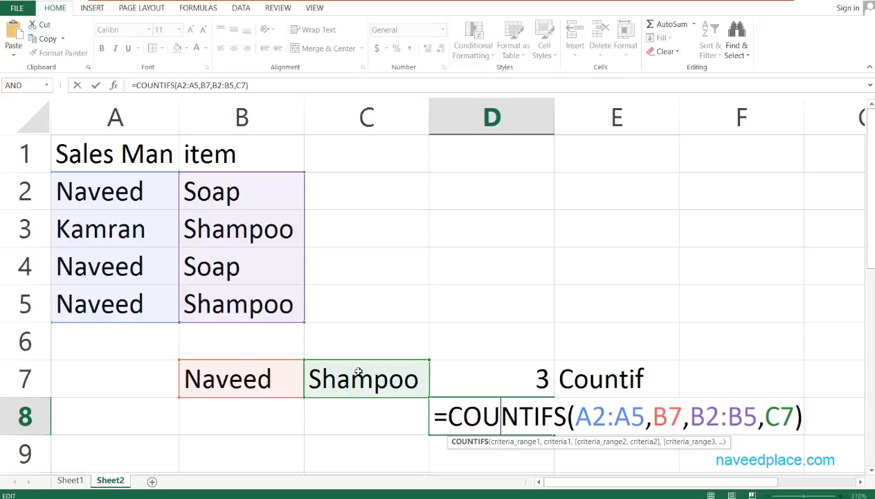
key(Return)
click(399, 399)
click(400, 396)
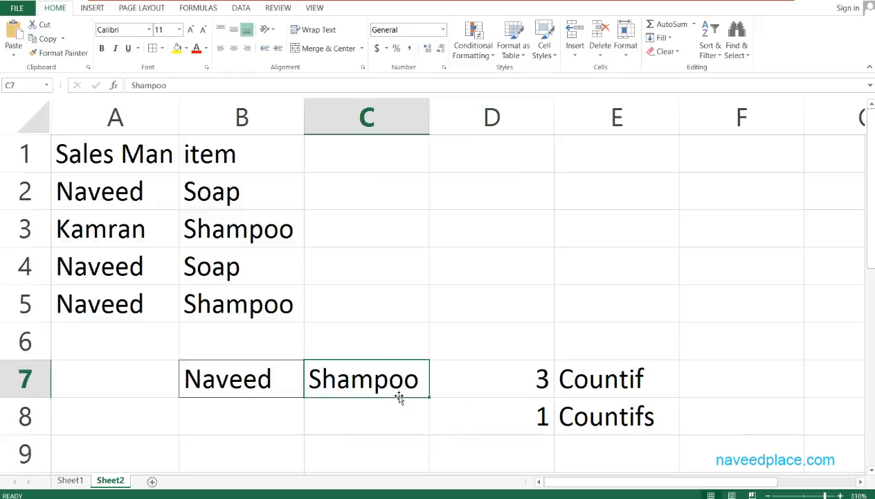
drag(222, 318, 282, 306)
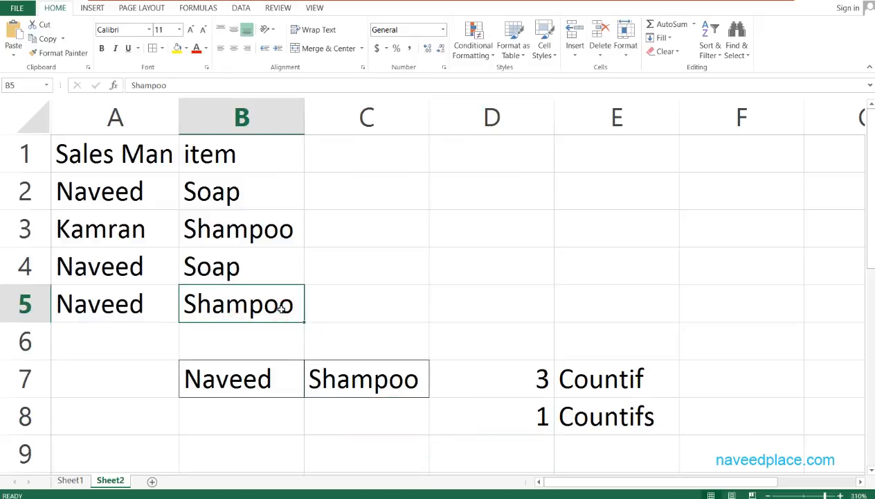
click(611, 375)
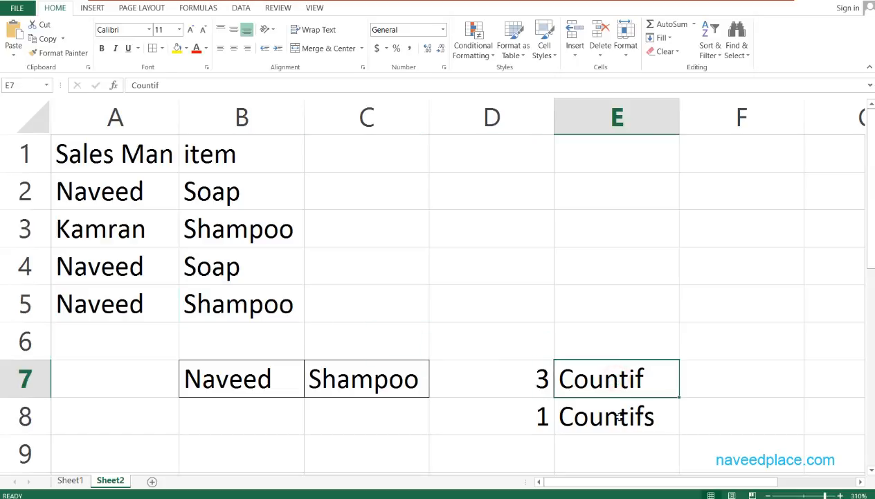
click(619, 416)
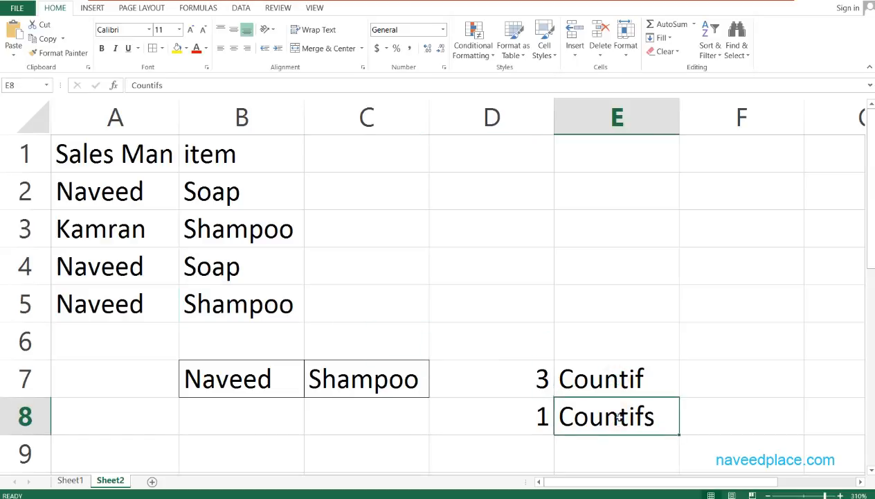